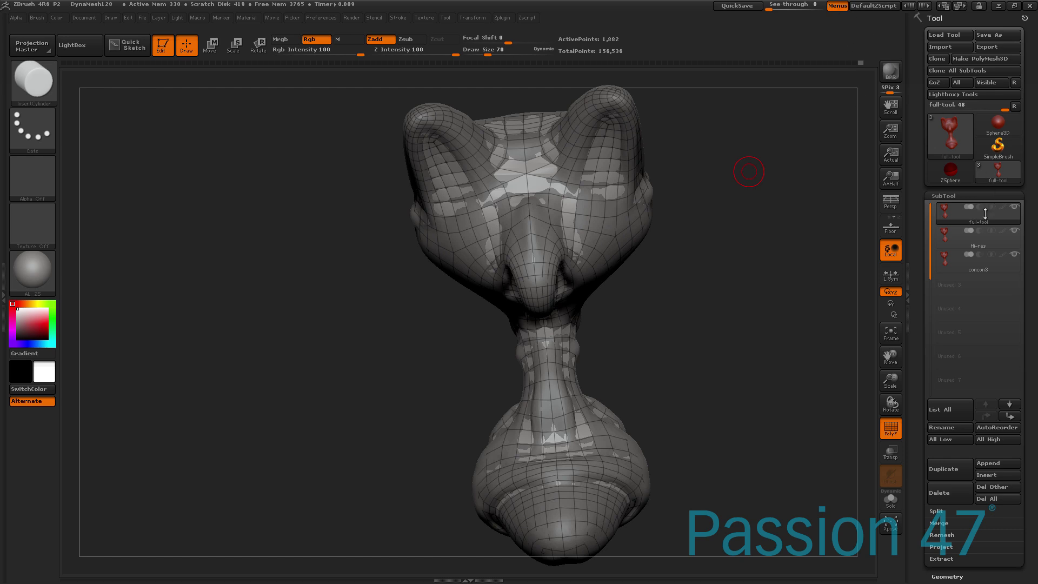
Show only the active subtool, switch to the Hi-res subtool and inspect the sculpt from several sides.
left_click(1015, 207)
left_click(965, 243)
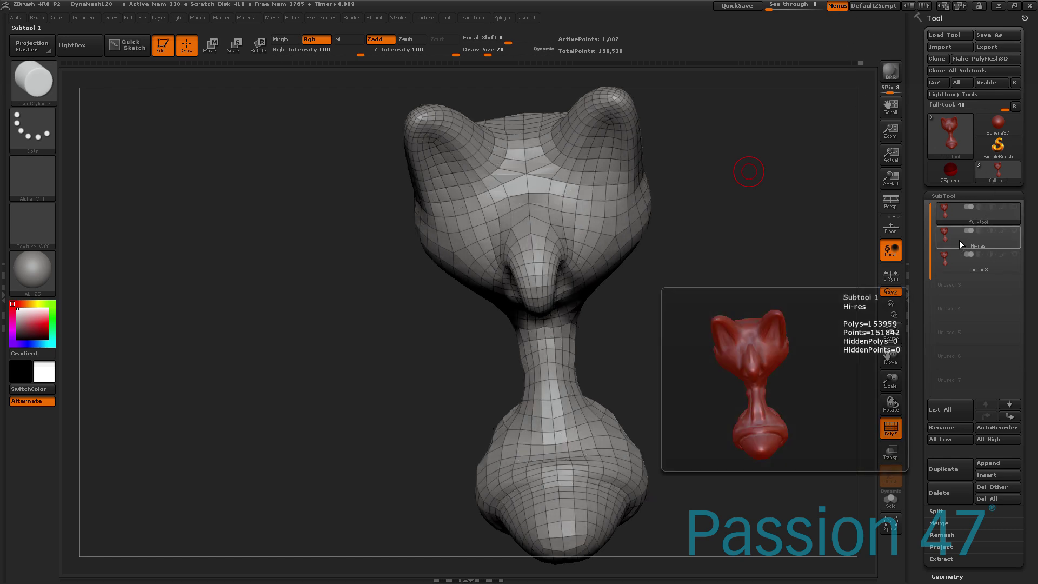
left_click(962, 243)
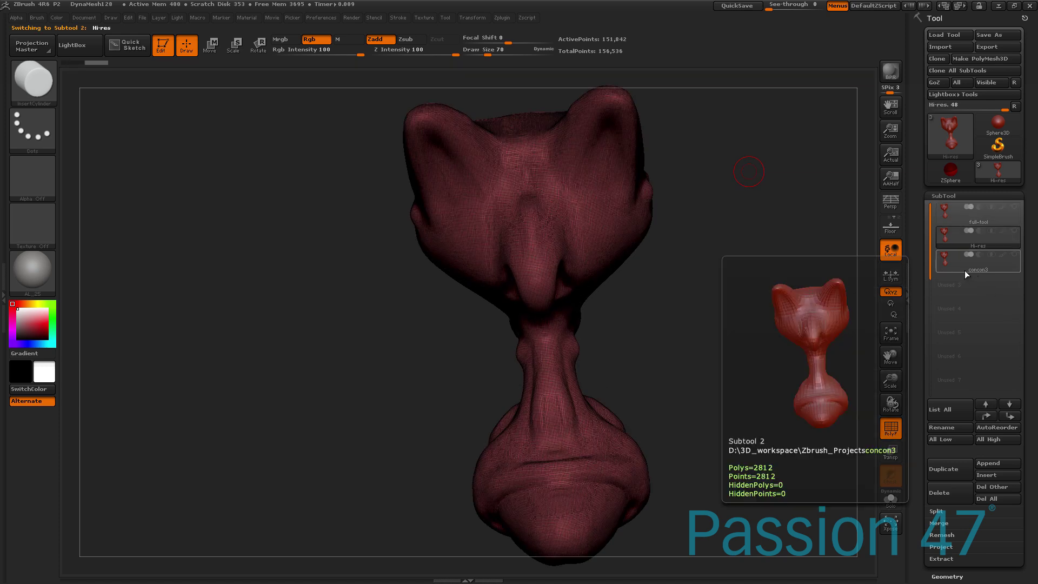
left_click_drag(702, 281, 649, 271)
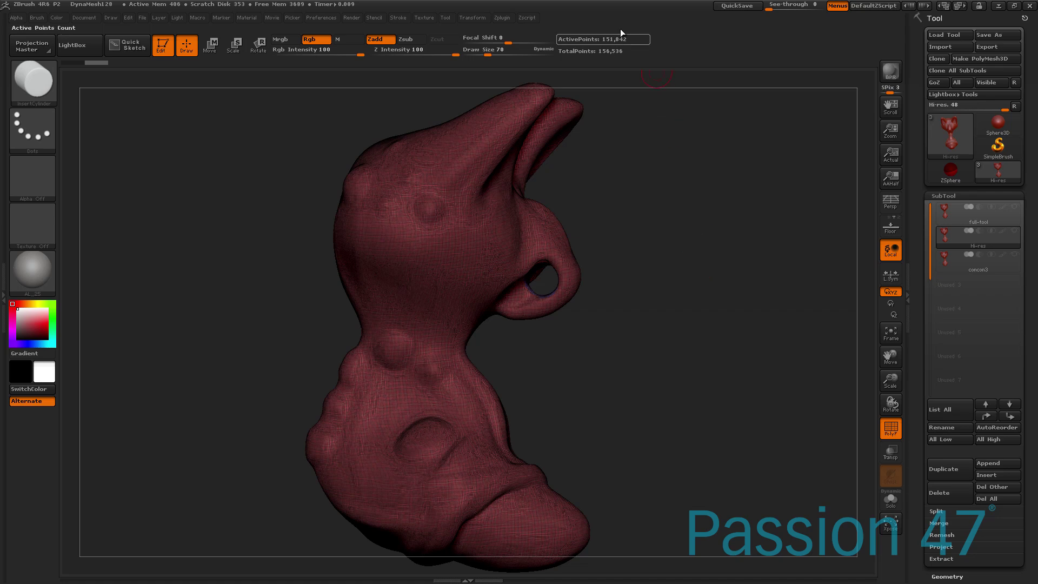
left_click_drag(676, 198, 681, 222)
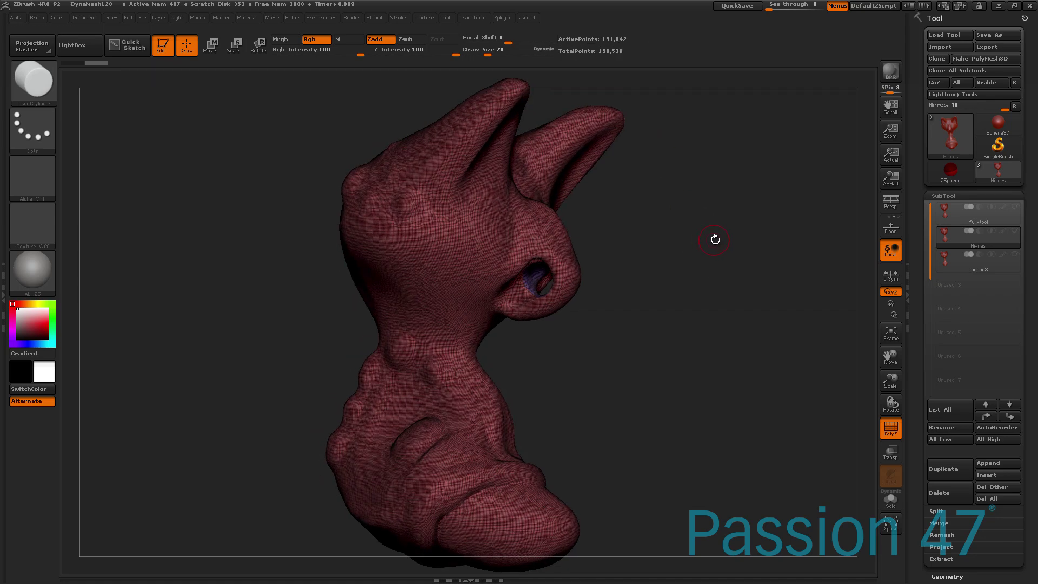
left_click_drag(697, 309, 761, 307)
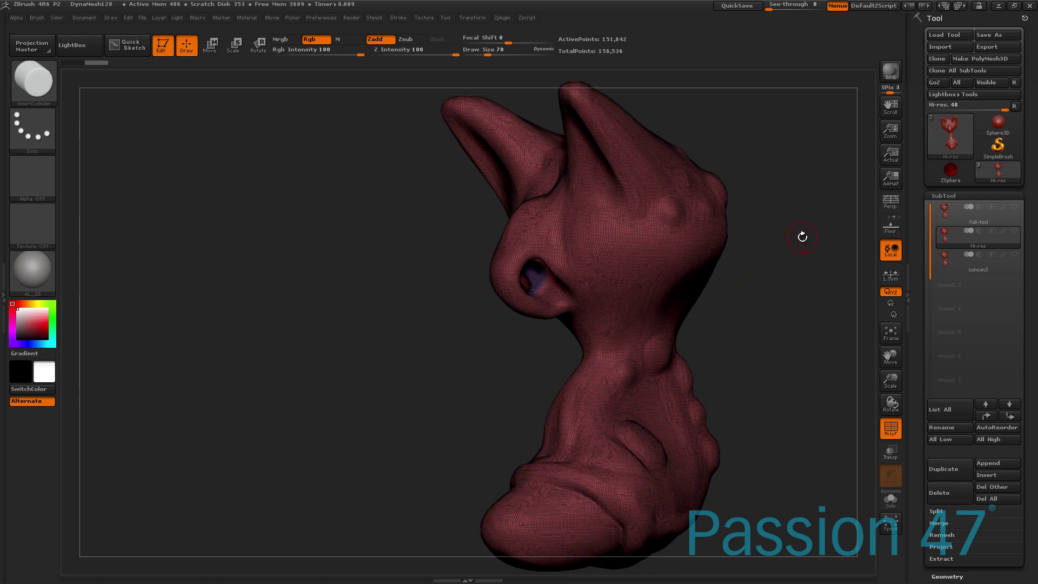
left_click_drag(771, 280, 770, 260)
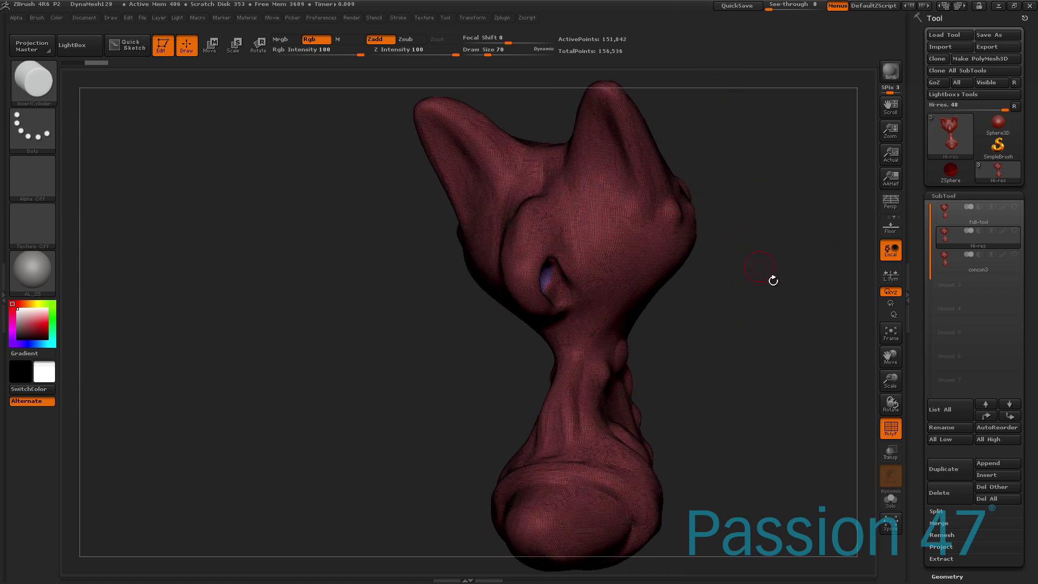
Delete the concon3 subtool.
mouse_move(948, 272)
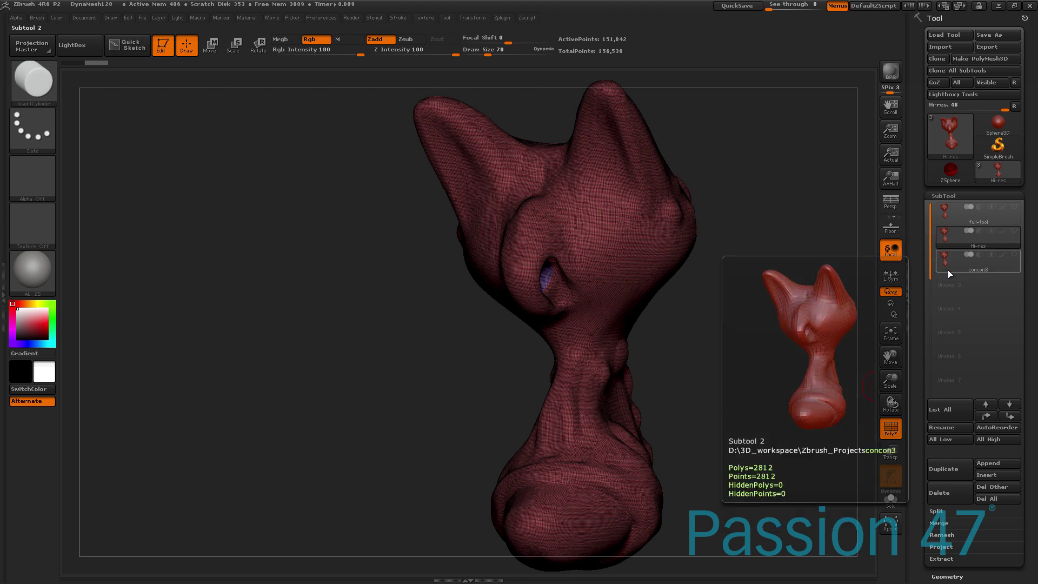
left_click(945, 262)
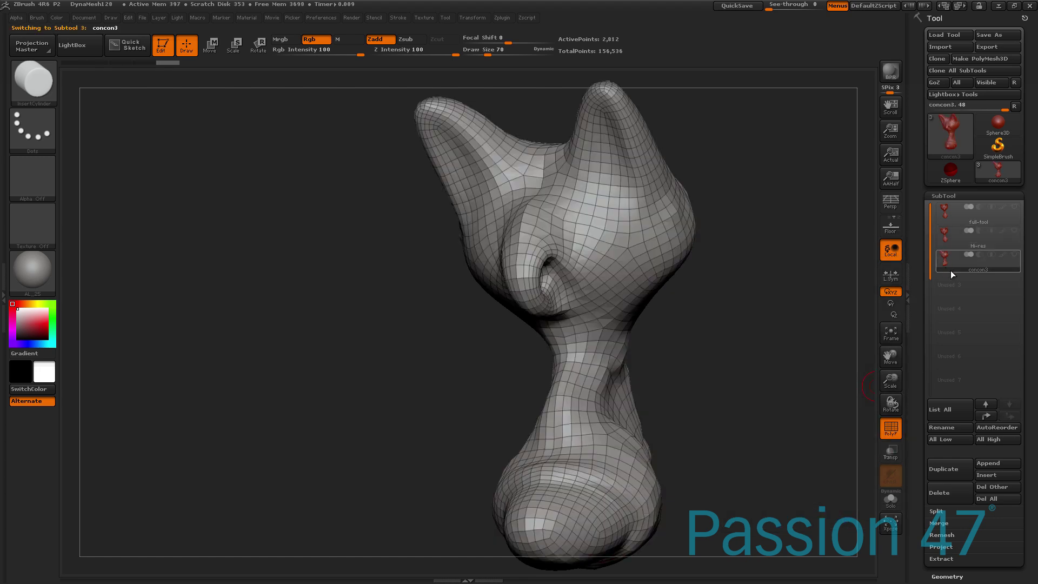
left_click(953, 499)
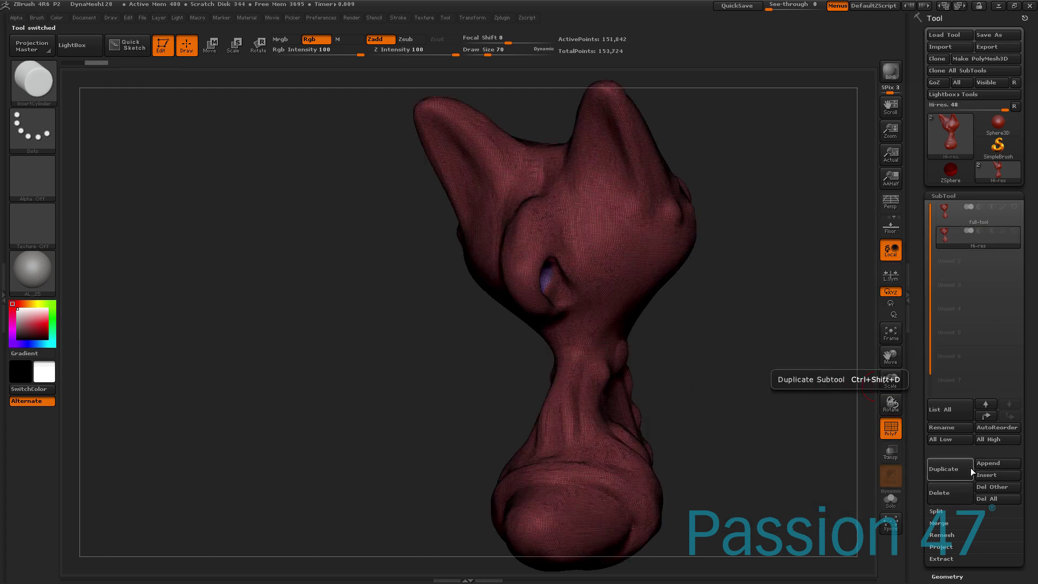
Duplicate the Hi-res subtool and rename the copy Low-res.
left_click(947, 469)
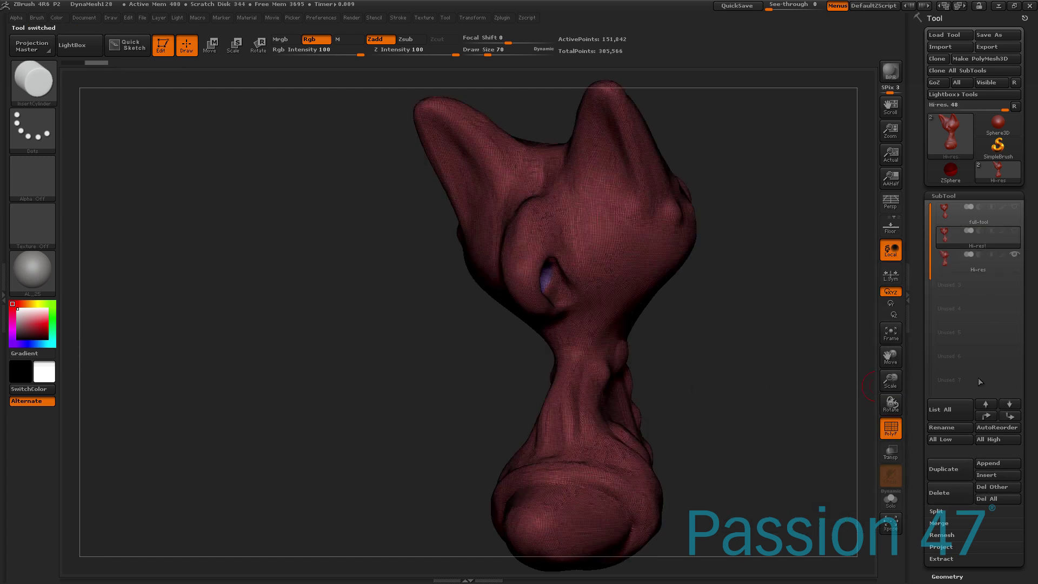
mouse_move(968, 253)
left_click(978, 270)
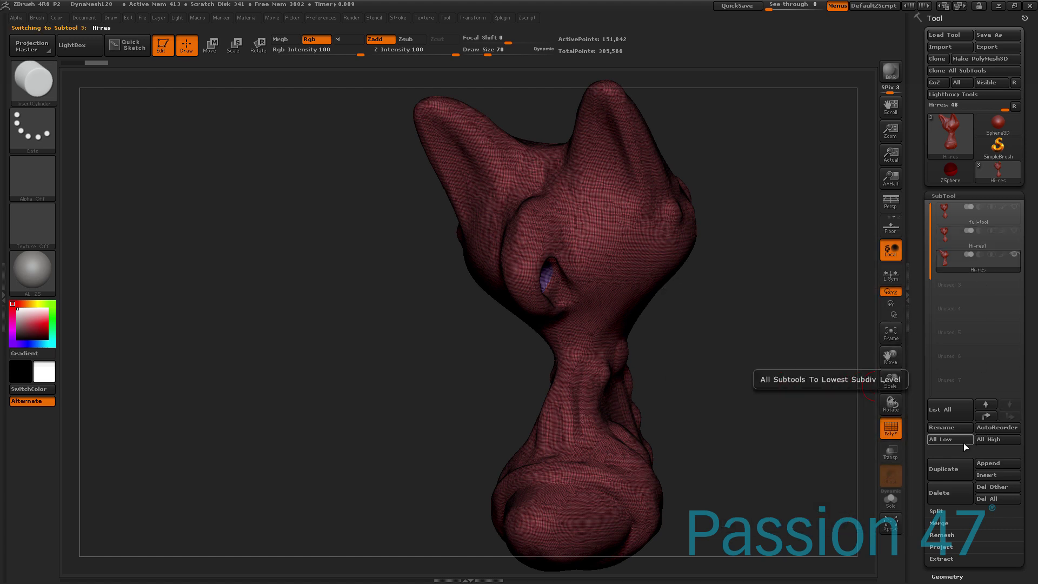
left_click(956, 426)
type("re")
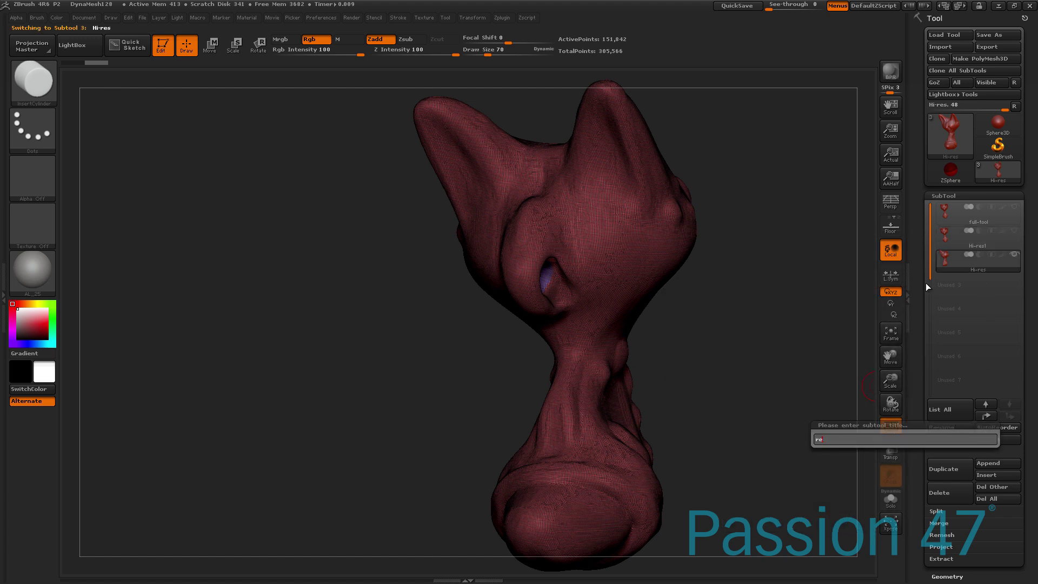
type("low-res")
key("Return")
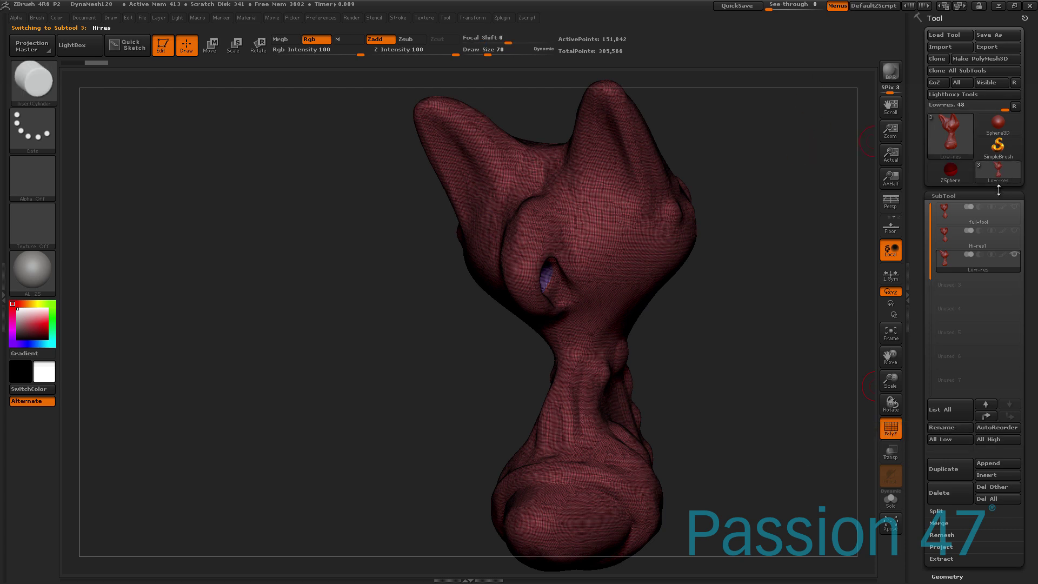
Remesh the Low-res subtool with ZRemesher, using a target polygons count of 5 and adaptive density.
left_click(1004, 197)
left_click_drag(1011, 205, 1009, 181)
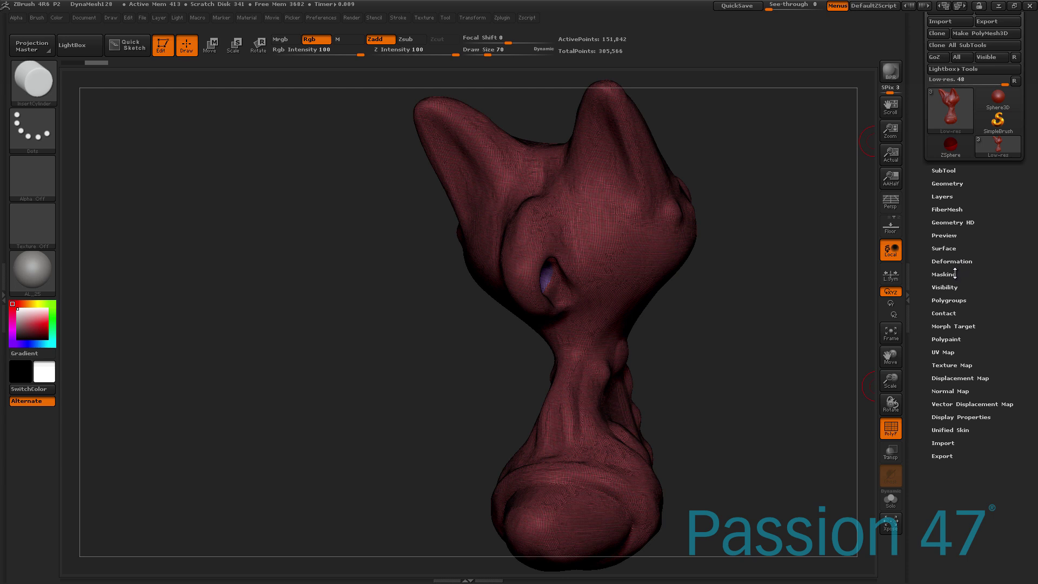
left_click(967, 184)
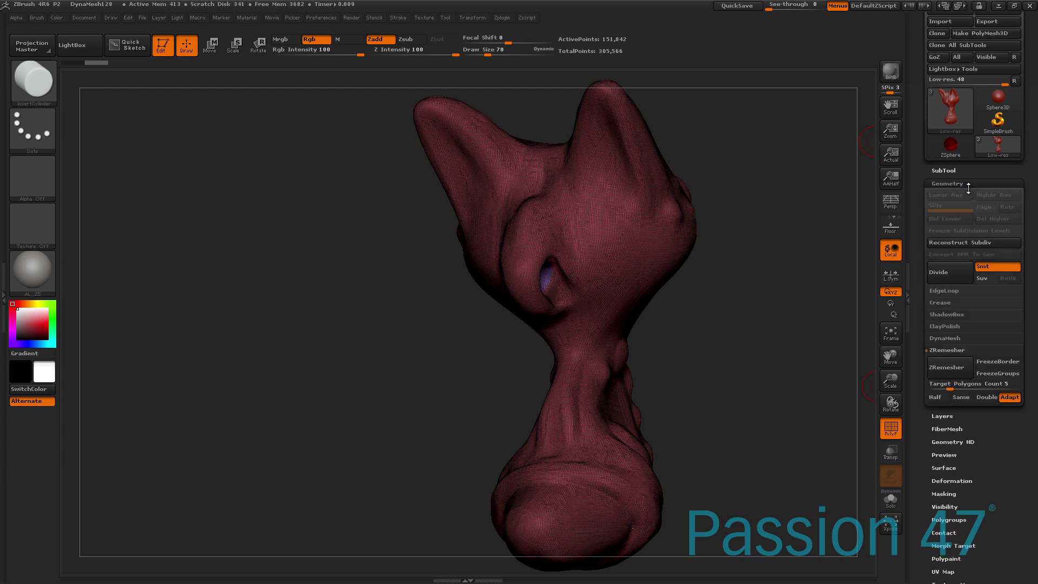
left_click_drag(981, 186, 982, 168)
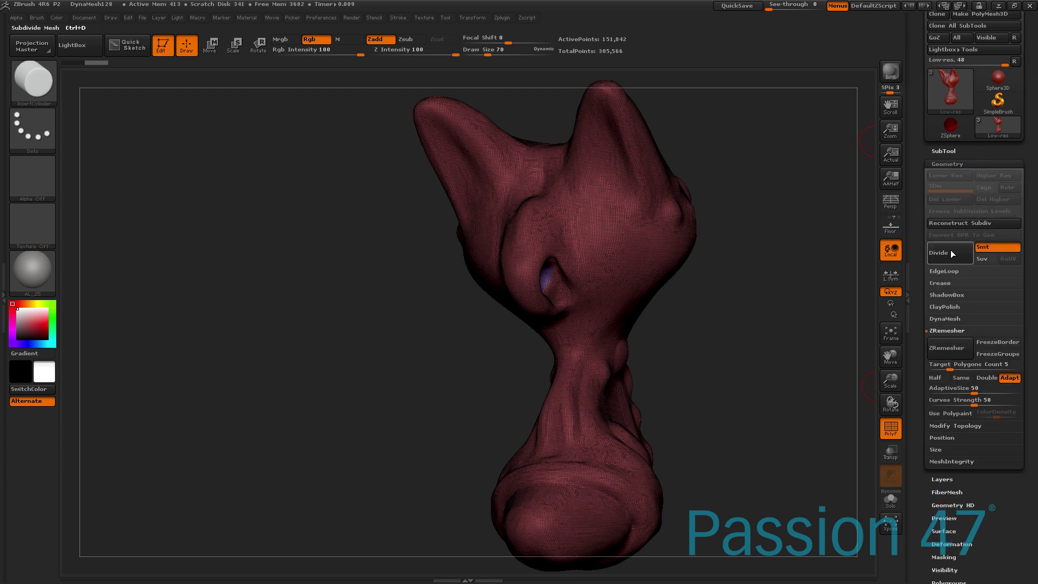
scroll(1006, 279, "down", 1)
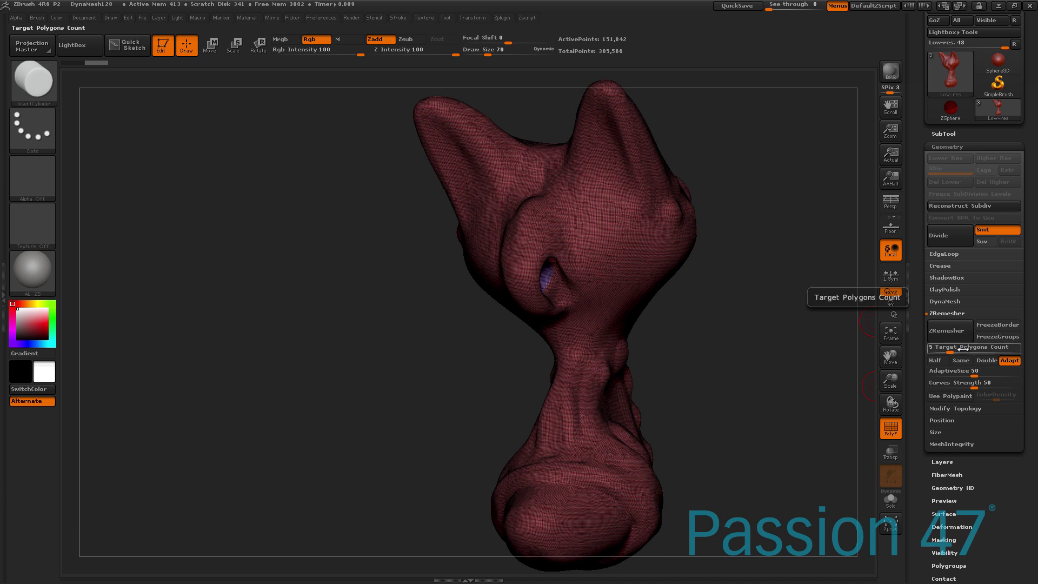
left_click(946, 332)
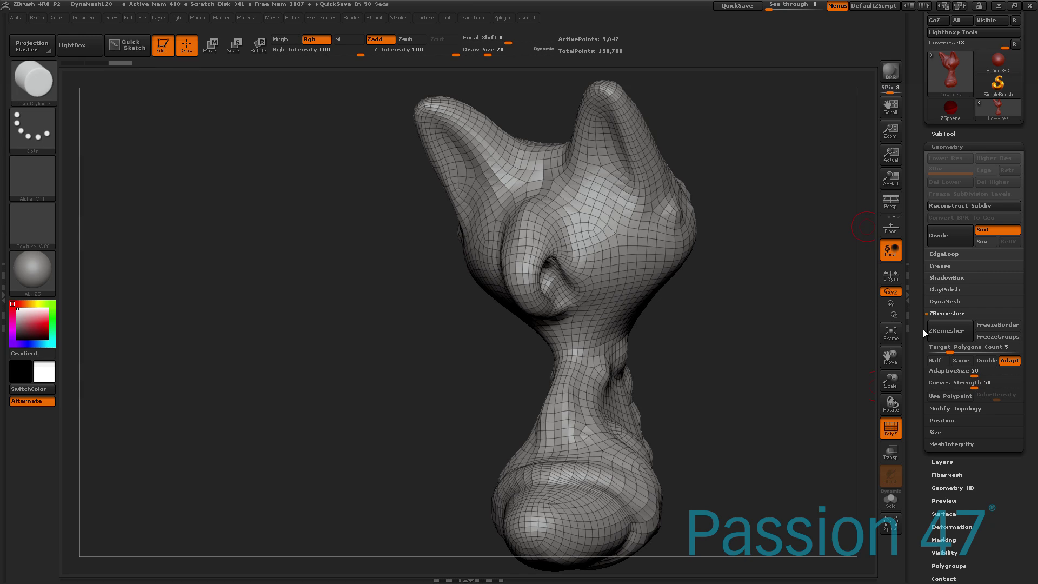
Examine the remeshed topology of the Low-res subtool around the head, nose ring and body from several sides.
mouse_move(730, 217)
left_mouse_down()
mouse_move(787, 211)
mouse_move(774, 224)
mouse_move(795, 222)
mouse_move(759, 211)
left_mouse_up()
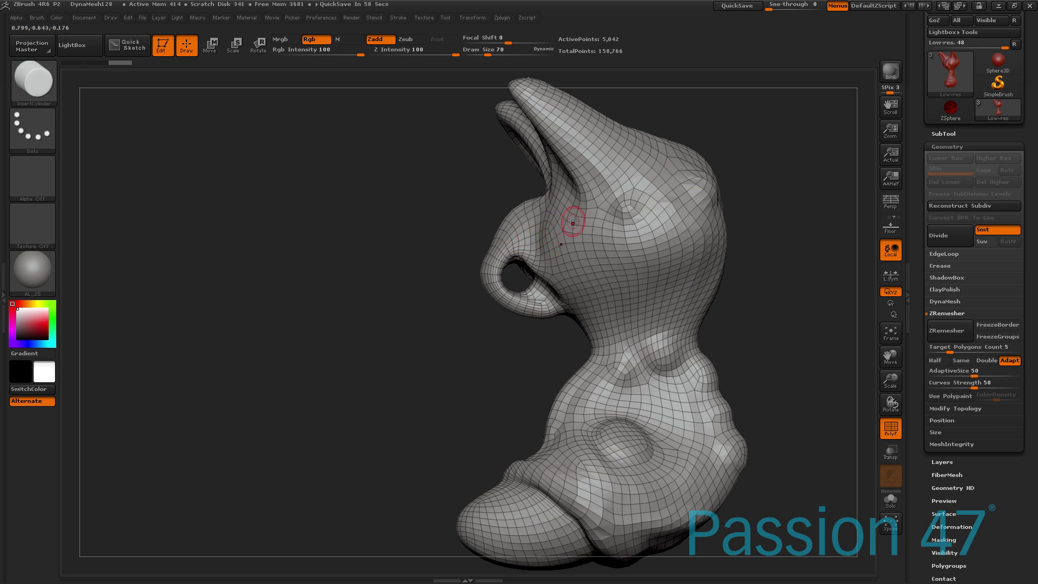
left_click_drag(746, 184, 813, 193)
left_click_drag(788, 224, 746, 246)
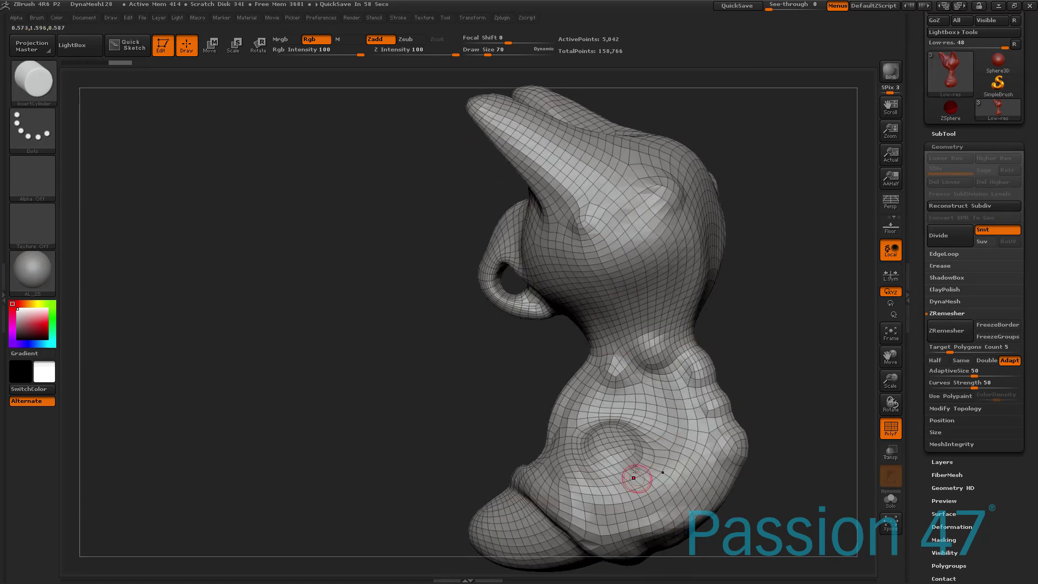
mouse_move(793, 328)
left_mouse_down()
mouse_move(610, 371)
mouse_move(649, 343)
mouse_move(608, 360)
mouse_move(602, 312)
mouse_move(619, 371)
left_mouse_up()
left_click_drag(646, 332, 652, 338)
left_click_drag(556, 238, 675, 285)
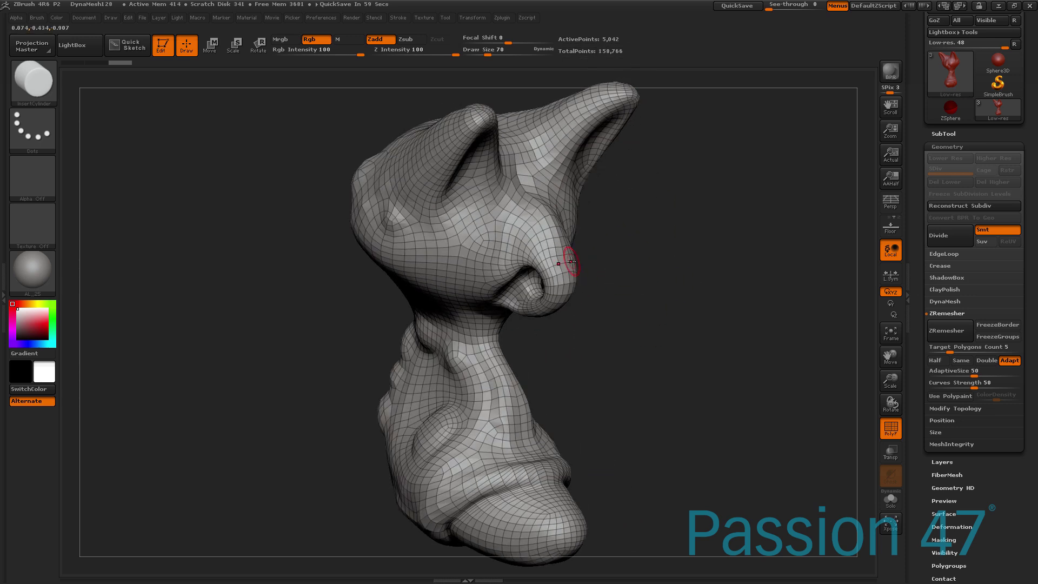
left_click_drag(626, 290, 642, 262)
Set the target polygons count to 2 and remesh the Low-res subtool with ZRemesher.
left_click(955, 346)
left_click(935, 350)
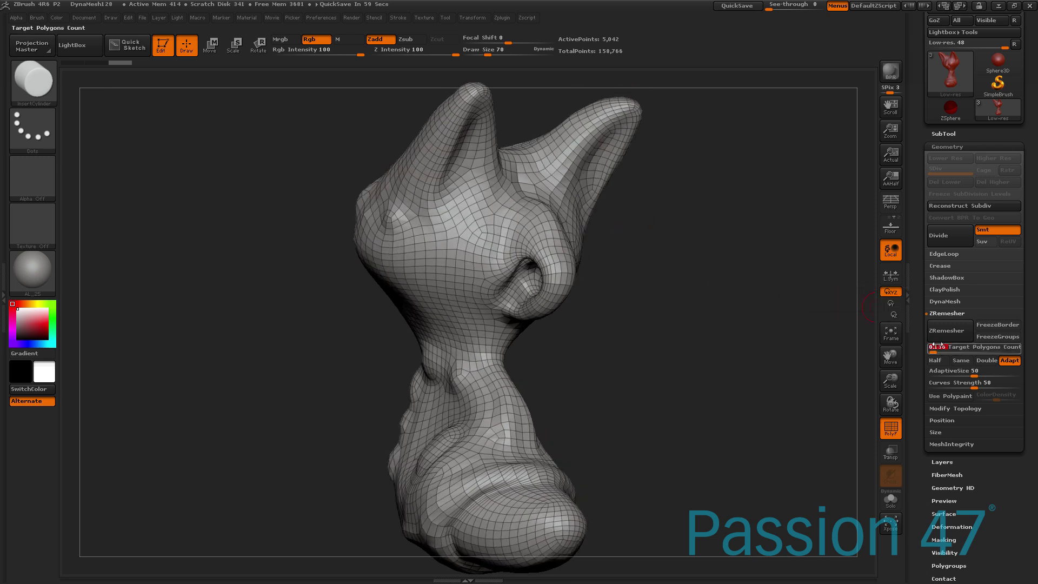
type("2")
key("Return")
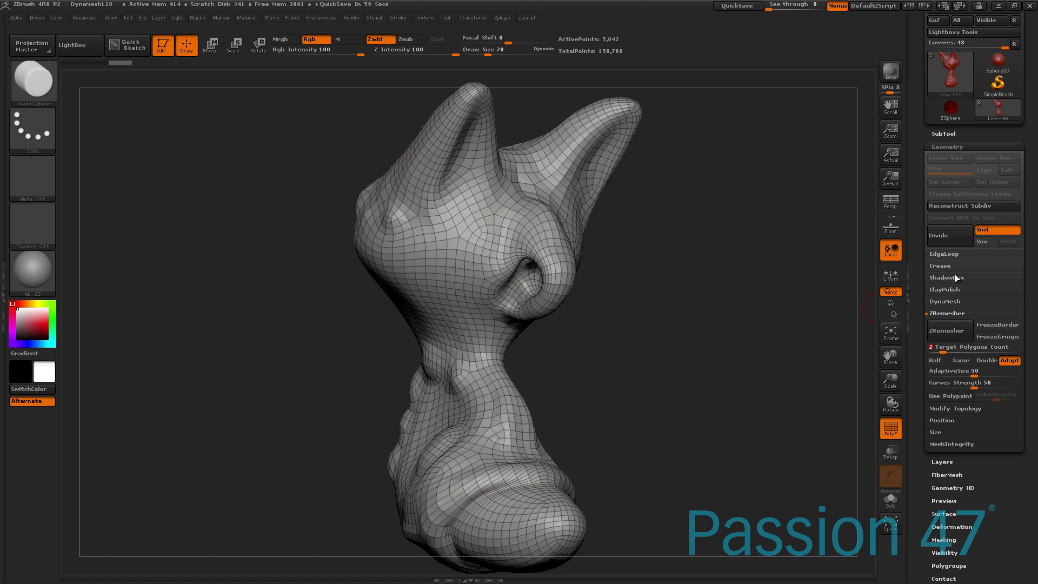
left_click(948, 334)
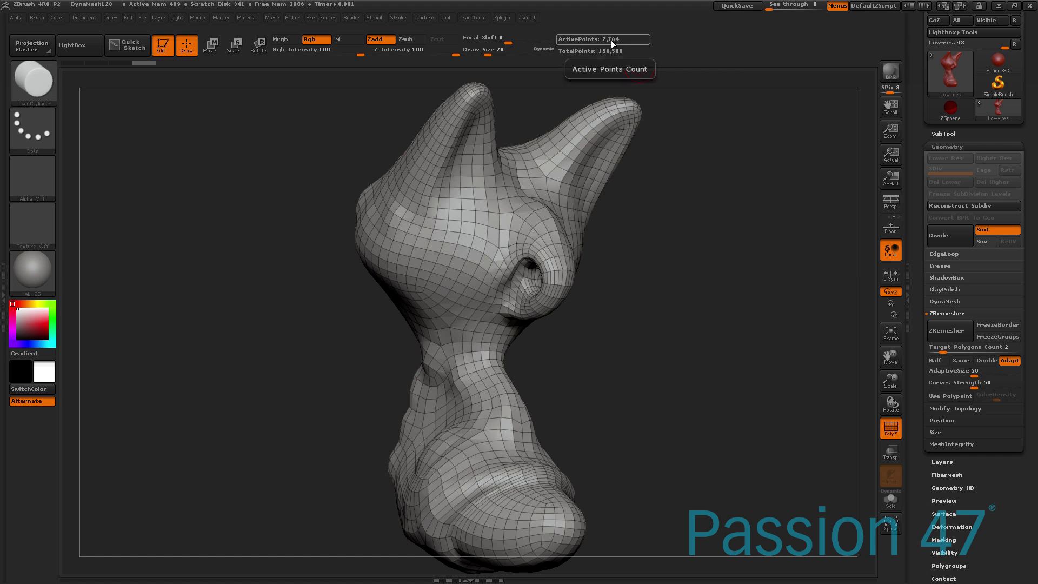
Reduce the target polygons count to 1 and run ZRemesher on the Low-res subtool again.
left_click_drag(947, 349, 914, 350)
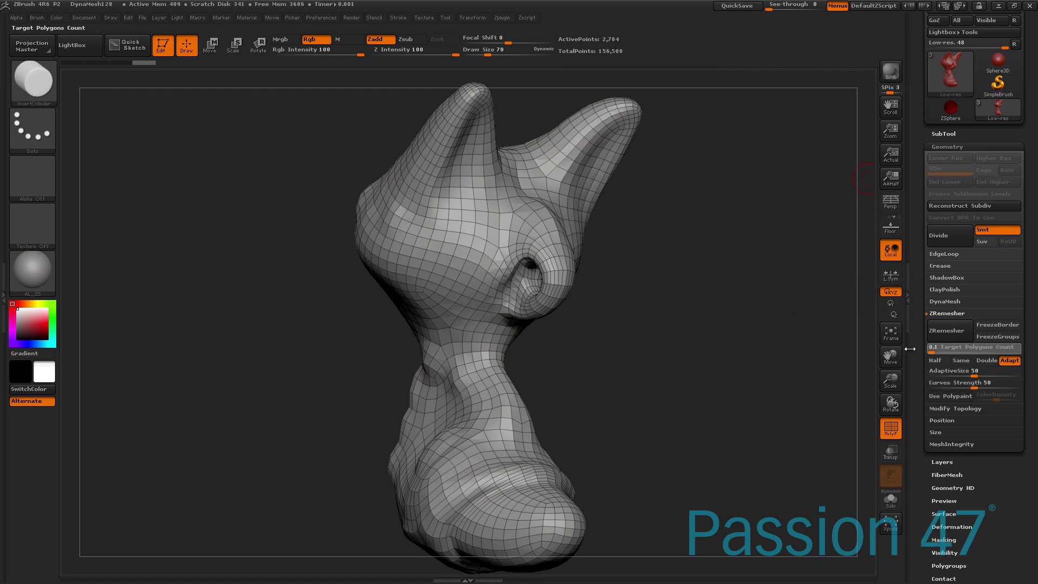
left_click(937, 348)
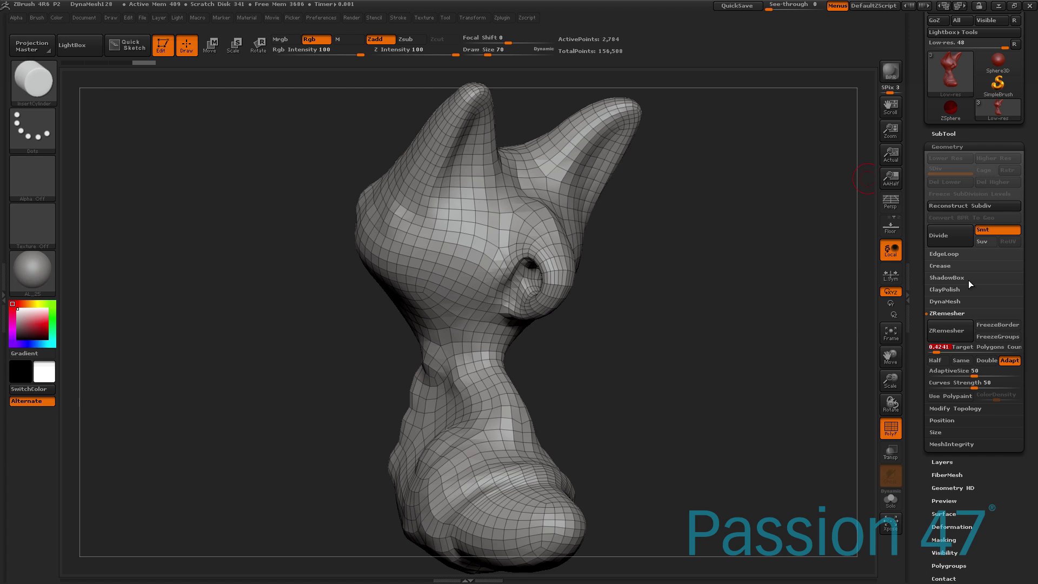
type("1")
key("Return")
left_click(948, 331)
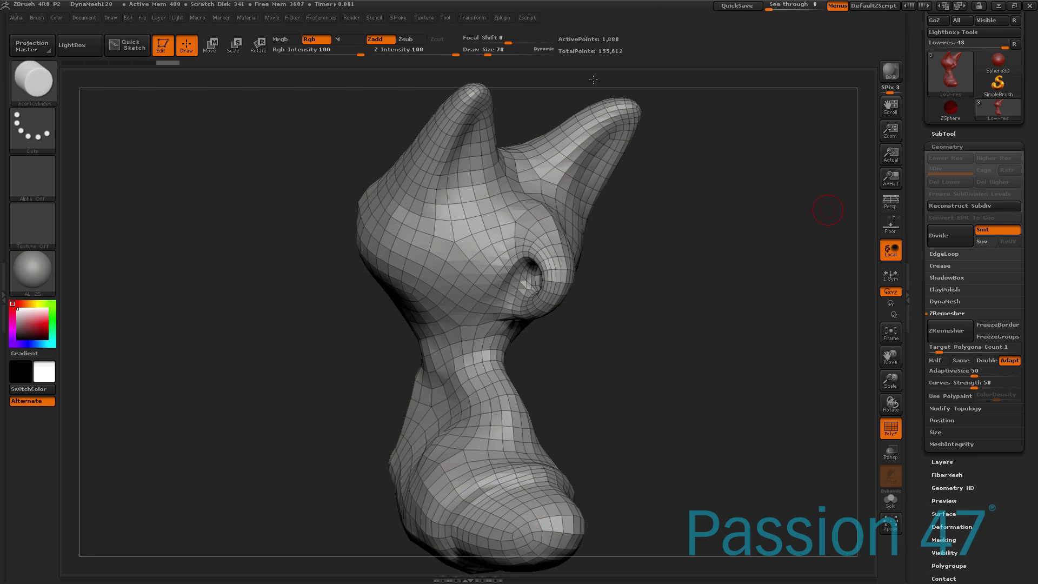
Examine the coarser Low-res mesh from the front and both sides, checking its edge flow and lost detail.
left_click_drag(623, 345, 690, 355)
left_click_drag(717, 357, 695, 411)
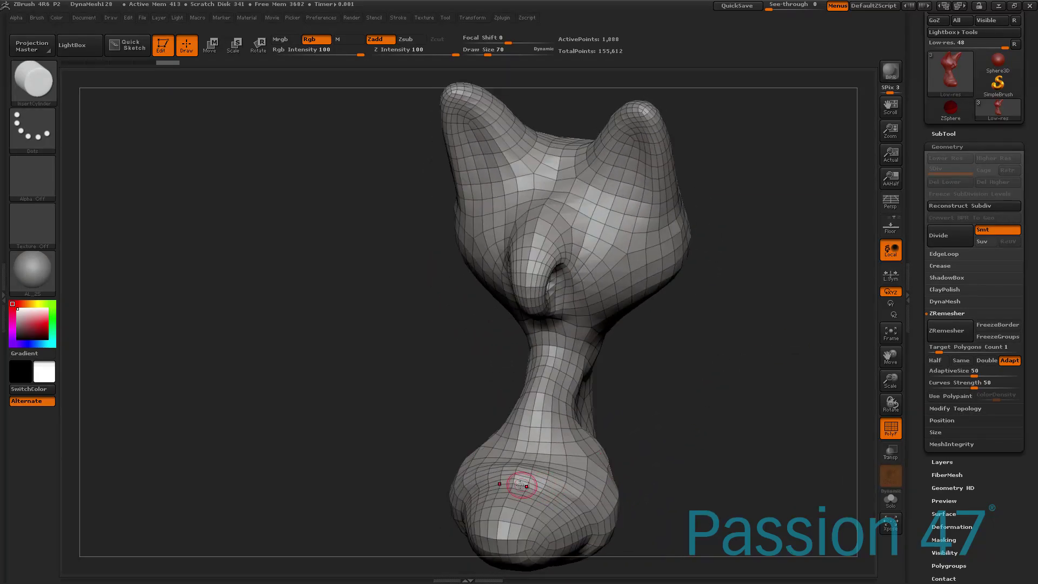
left_click_drag(749, 361, 804, 283)
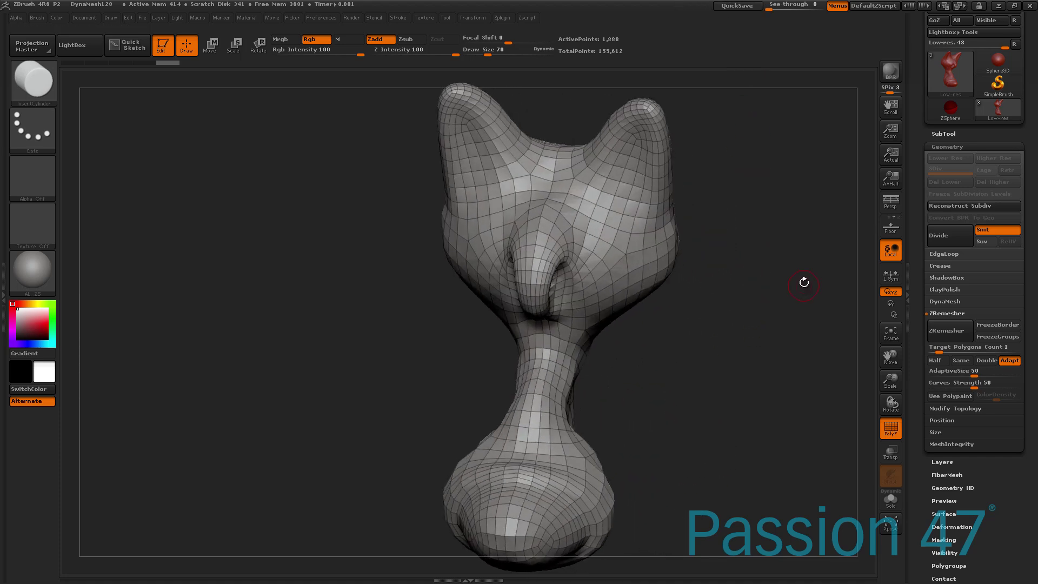
left_click_drag(673, 358, 661, 374)
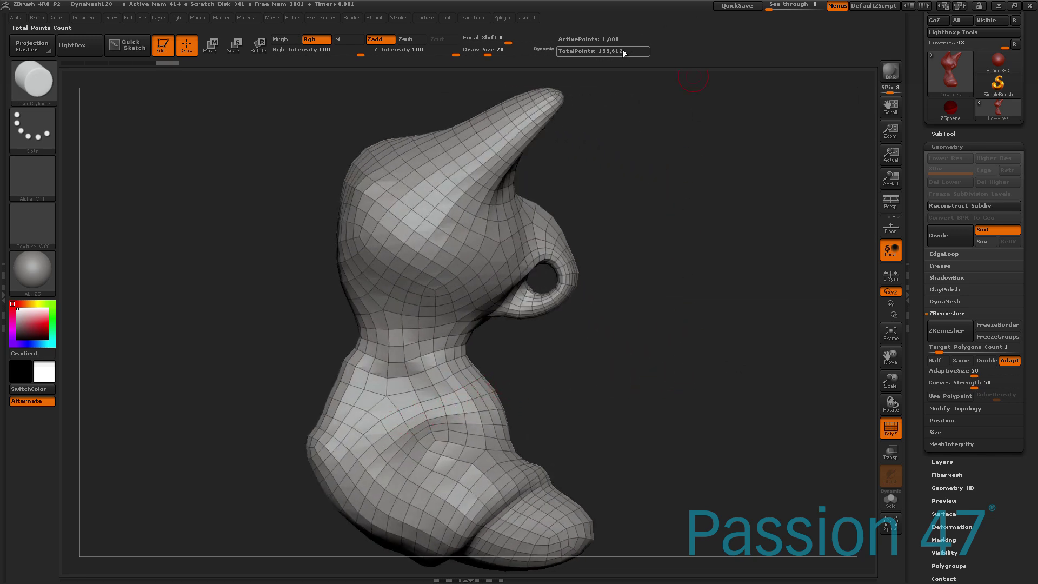
left_click_drag(649, 312, 617, 316)
left_click_drag(699, 346, 658, 344)
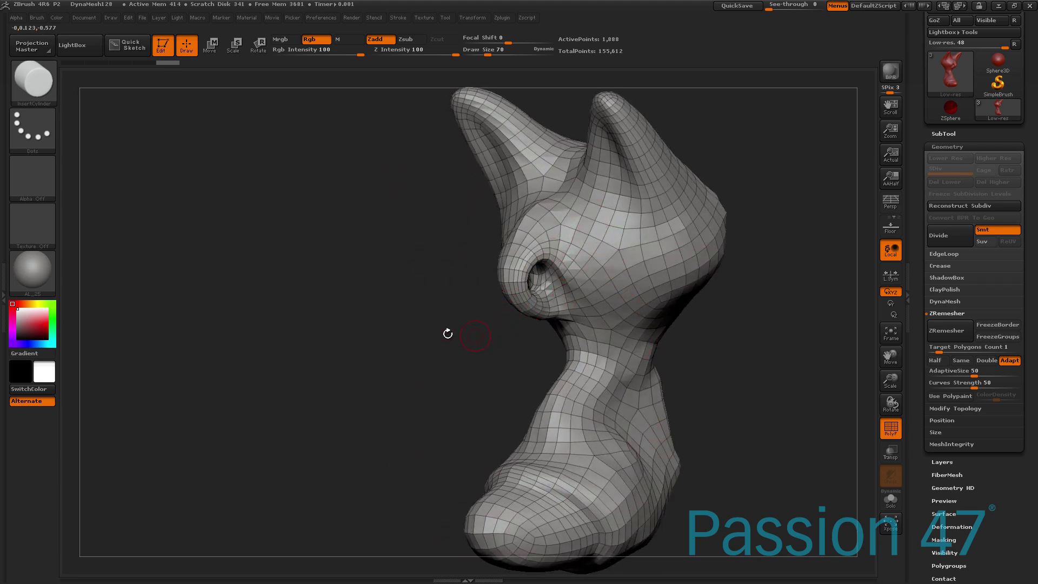
left_click_drag(368, 242, 432, 225)
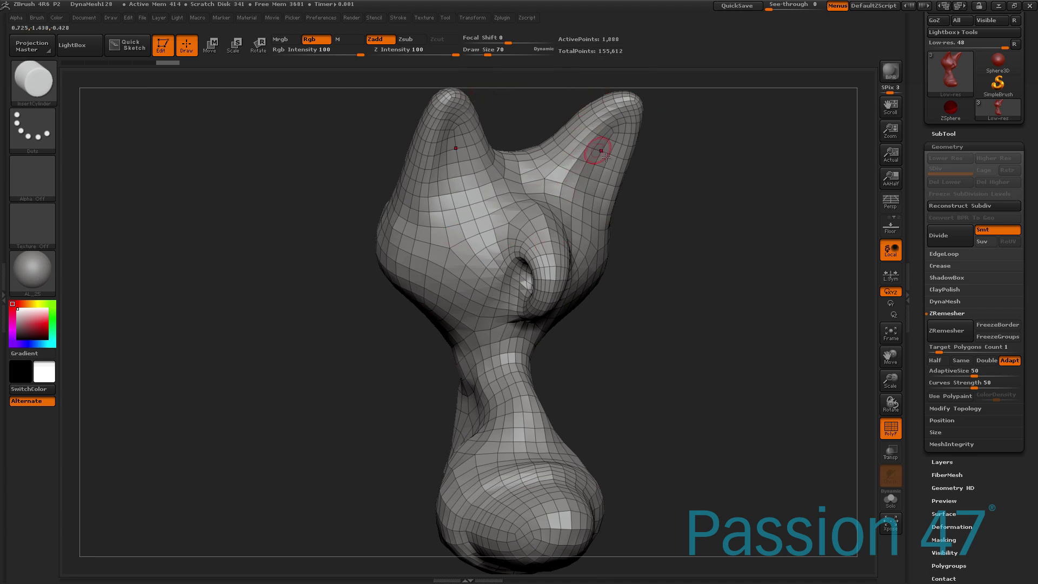
Set the target polygons count to 0.5, remesh the Low-res subtool with ZRemesher and inspect the mesh.
left_click_drag(937, 353, 929, 353)
type("0.5")
key("Return")
left_click(956, 330)
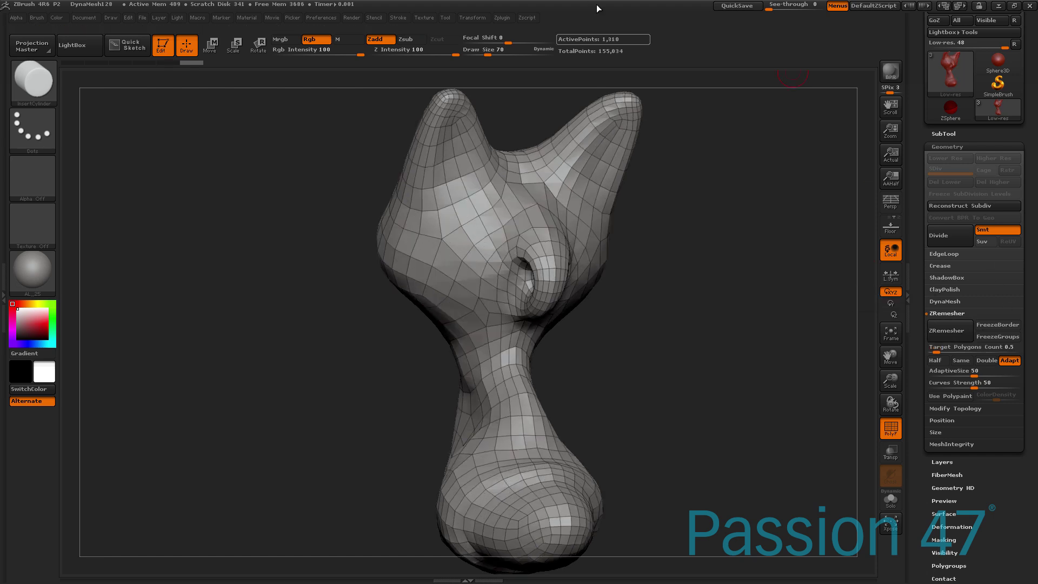
left_click_drag(708, 264, 598, 51)
left_click_drag(693, 261, 875, 189)
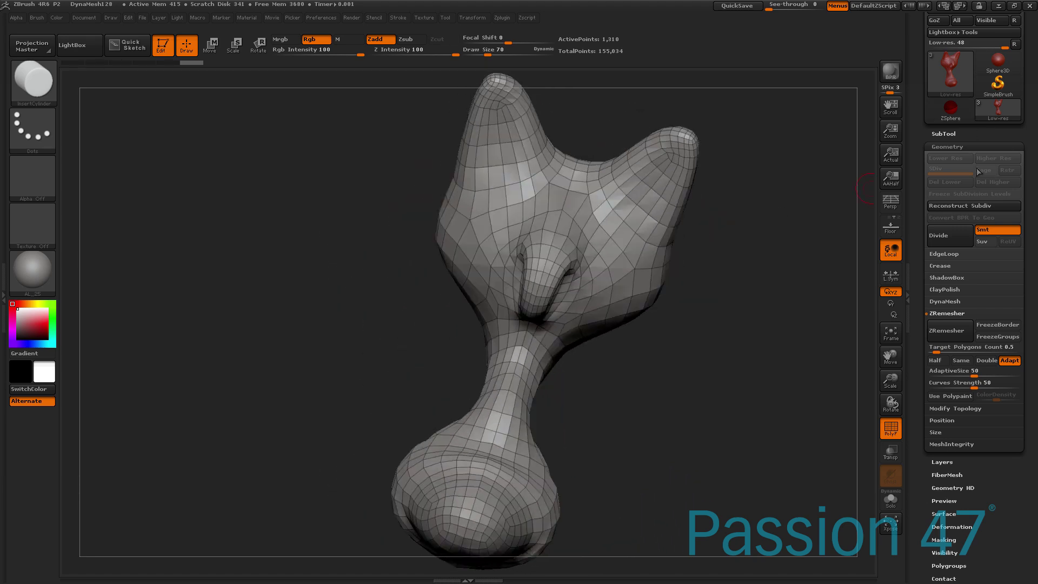
Export the Low-res subtool in OBJ format to the zBrushExports folder, overwriting the existing concon-low.OBJ.
left_click(971, 132)
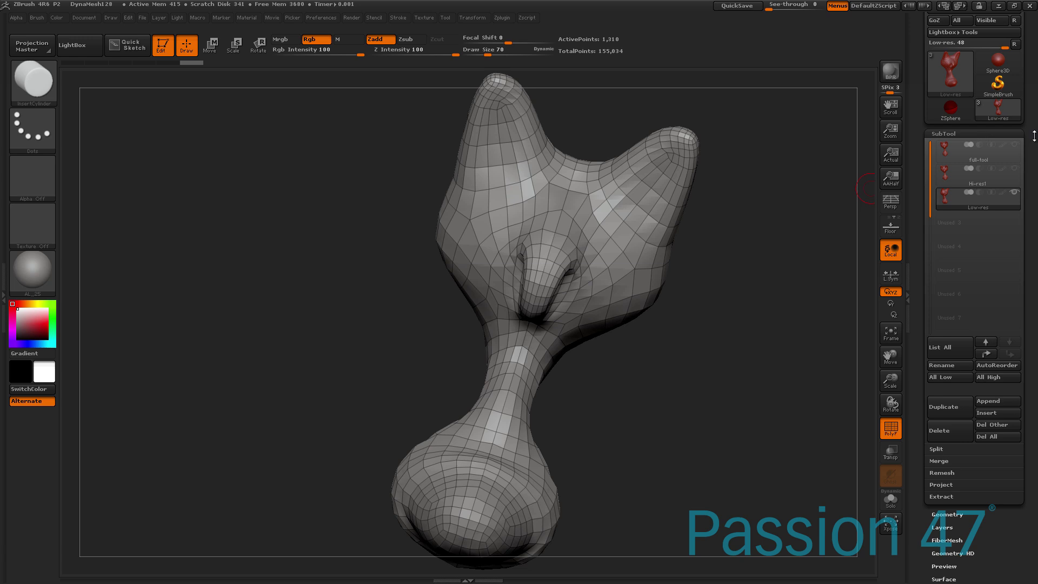
left_click_drag(1034, 136, 1029, 221)
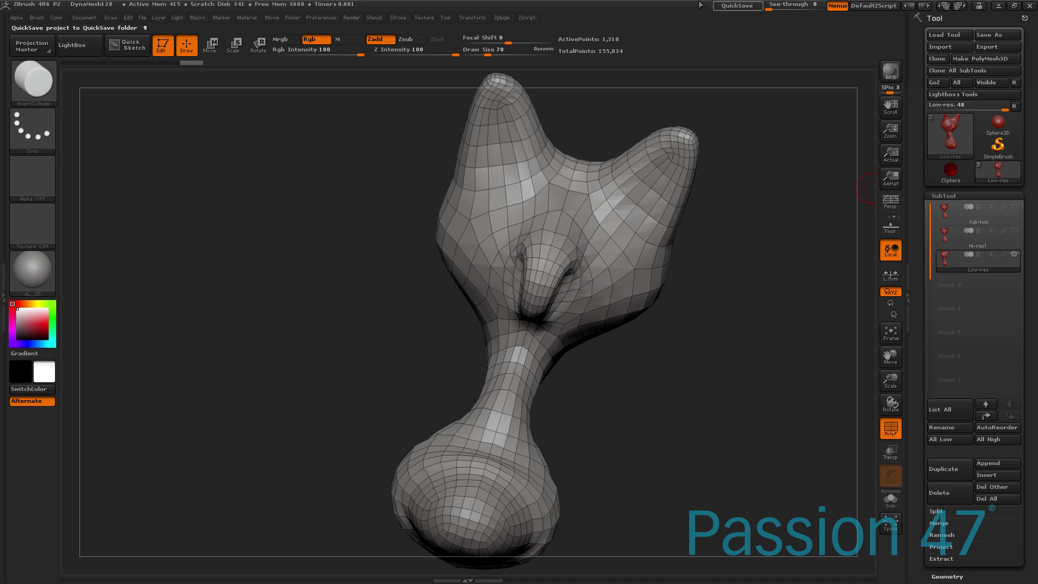
left_click_drag(802, 144, 792, 106)
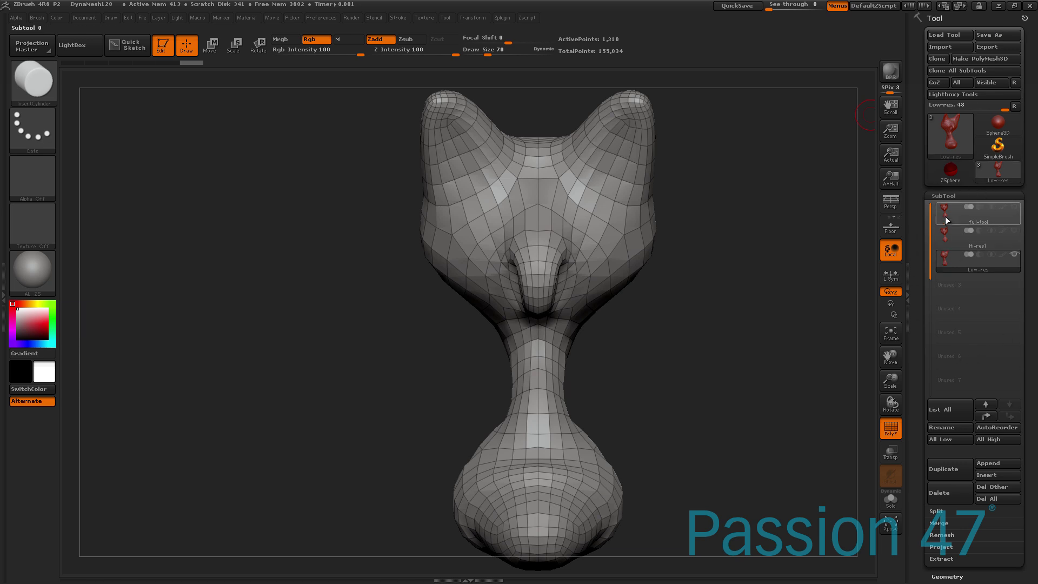
left_click(1008, 48)
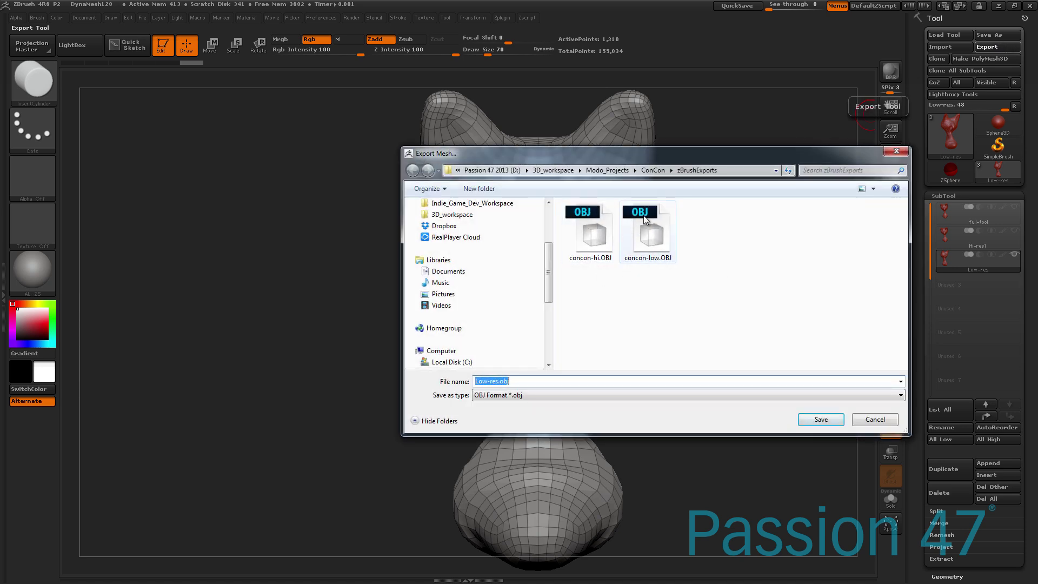
left_click(661, 233)
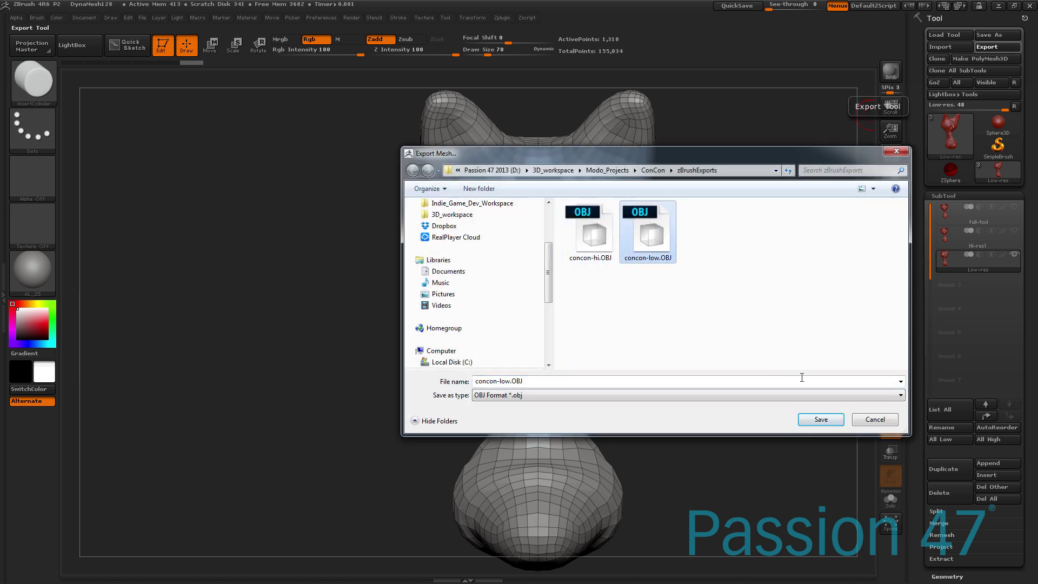
left_click(822, 420)
left_click(588, 299)
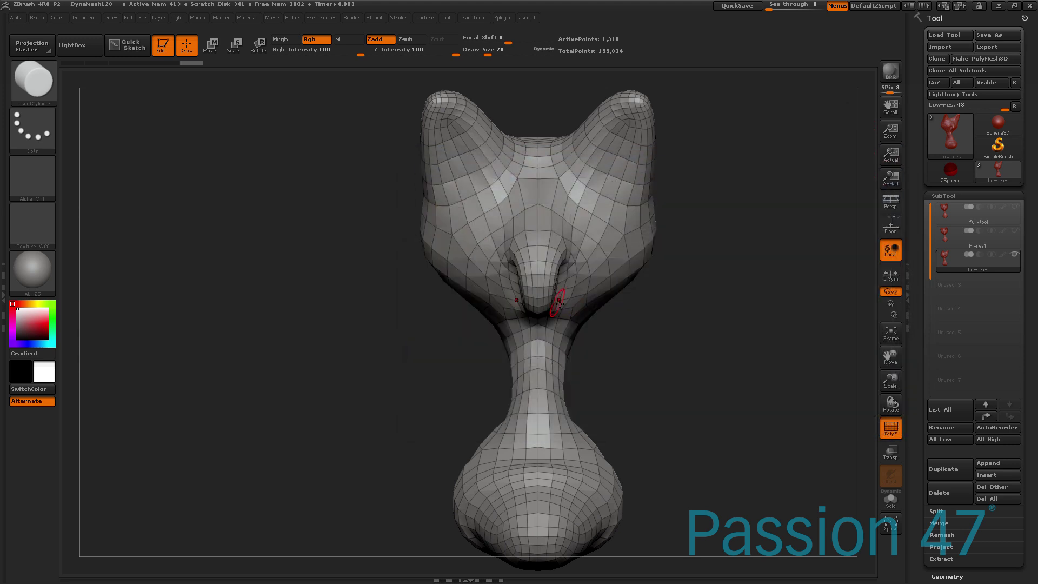
Make Hi-res1 the active subtool and hide the Low-res subtool so that only Hi-res1 is displayed.
left_click(947, 243)
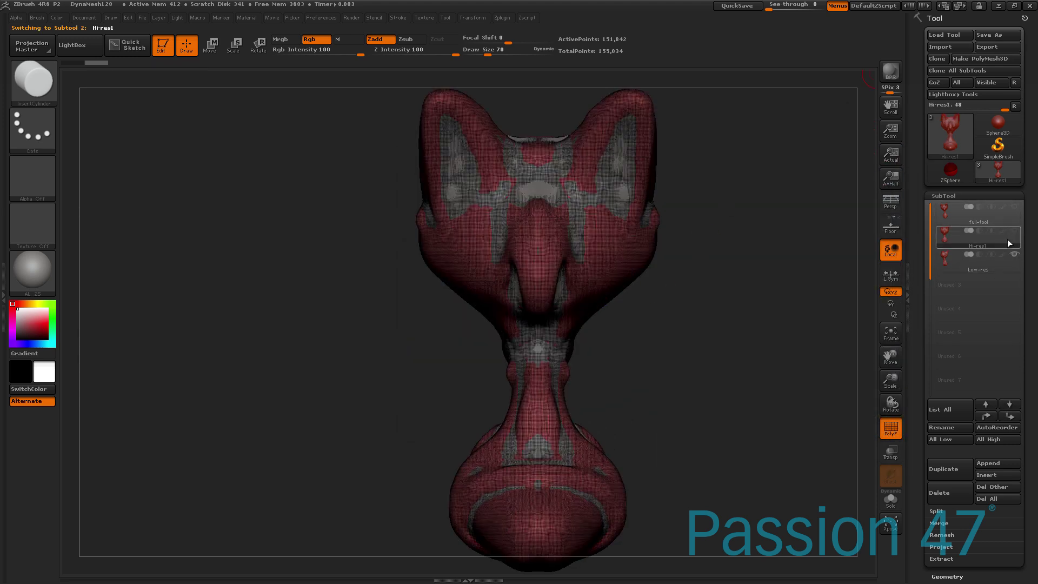
left_click(1017, 252)
left_click(1017, 231)
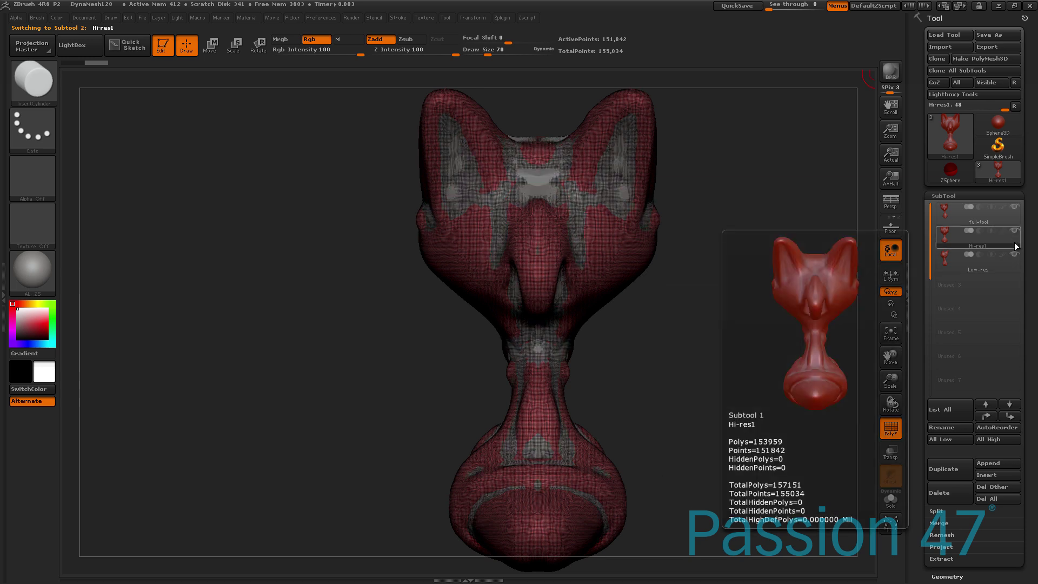
left_click(1017, 231)
left_click(1015, 232)
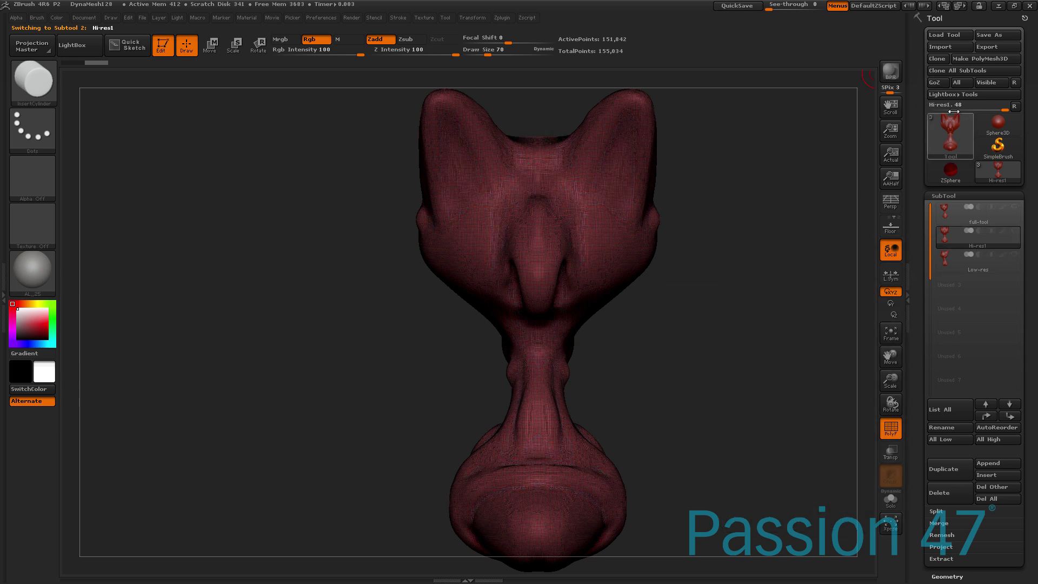
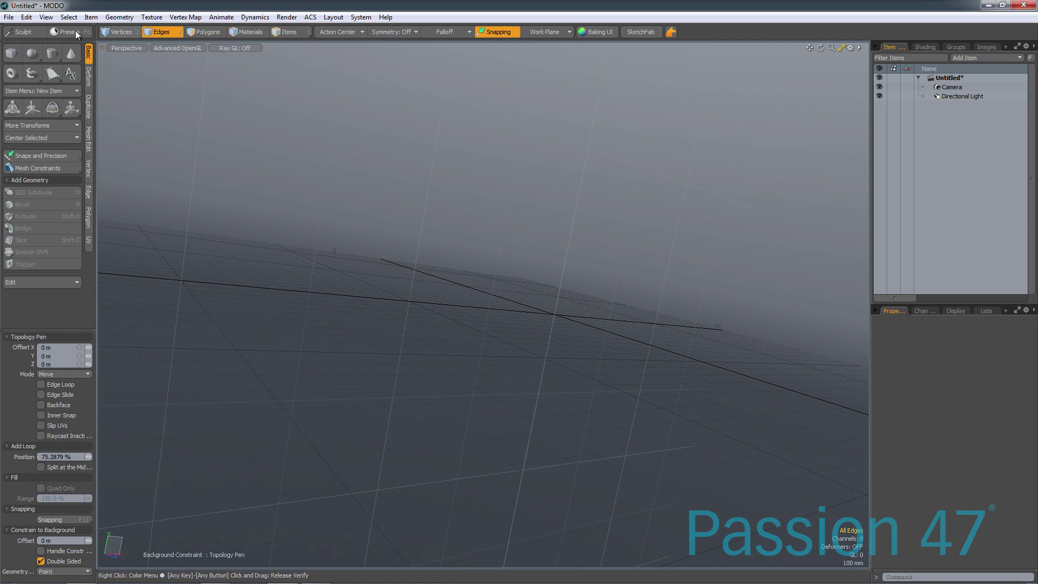
Switch to MODO and import concon-hi.OBJ from the zBrushExports folder as a static mesh with units in meters.
left_click(9, 17)
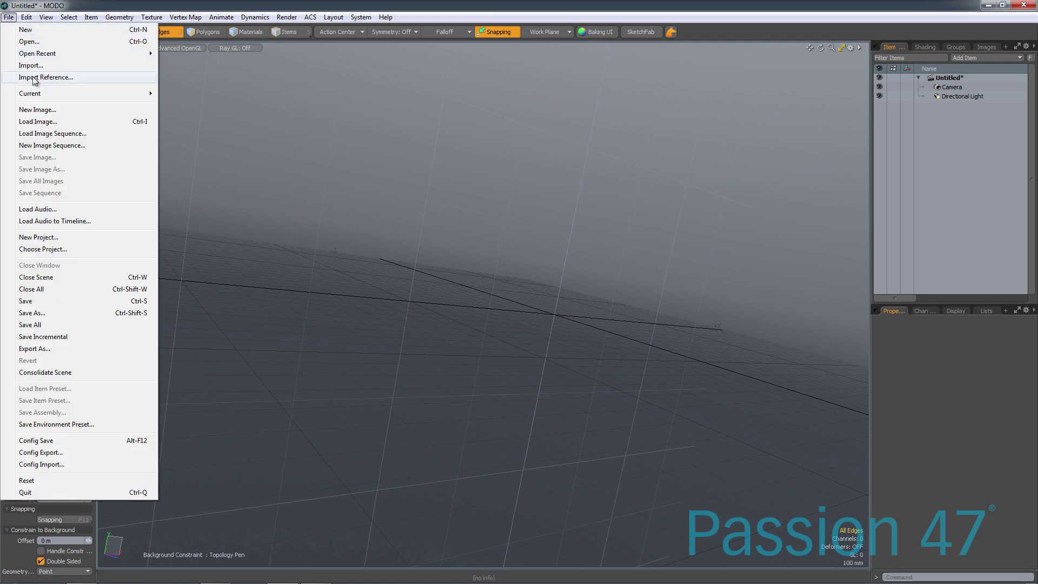
left_click(65, 65)
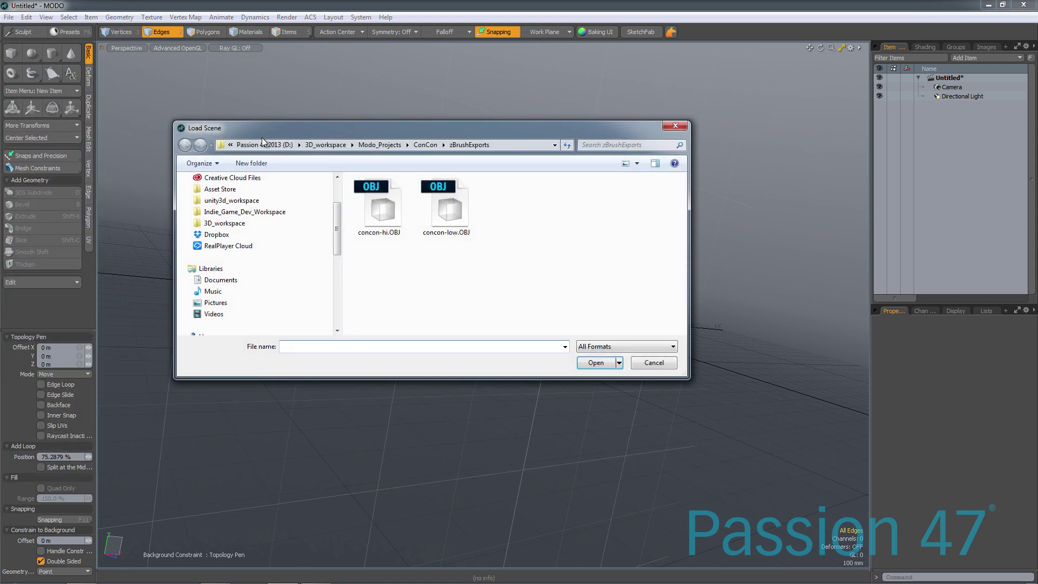
left_click(388, 204)
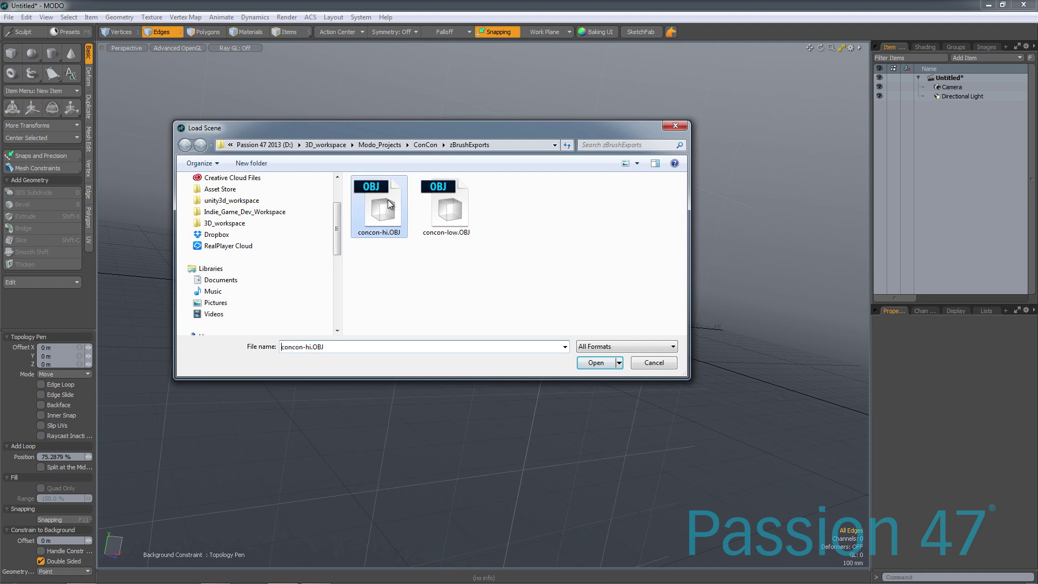
left_click(595, 364)
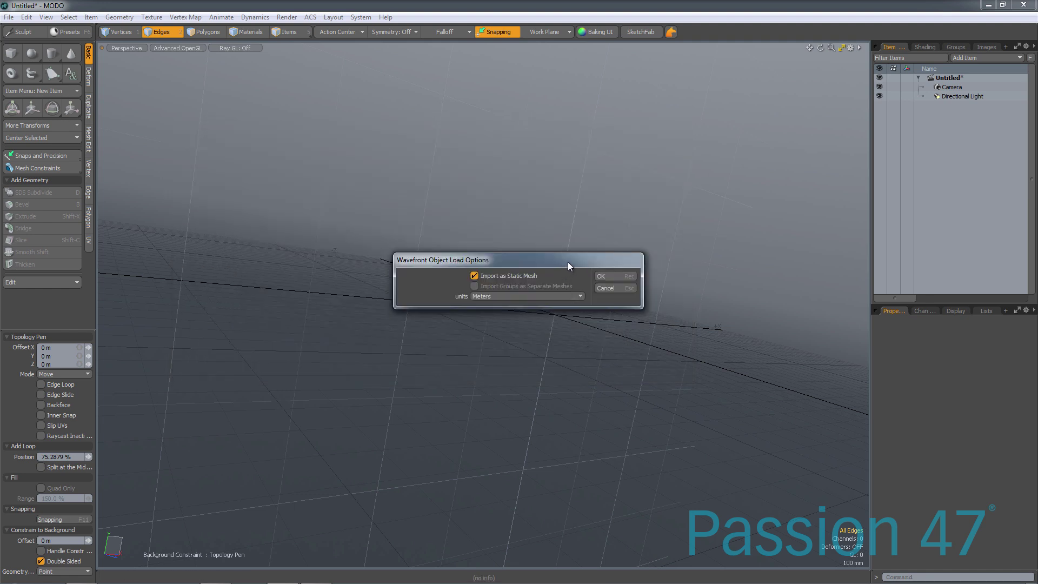
left_click_drag(563, 262, 575, 249)
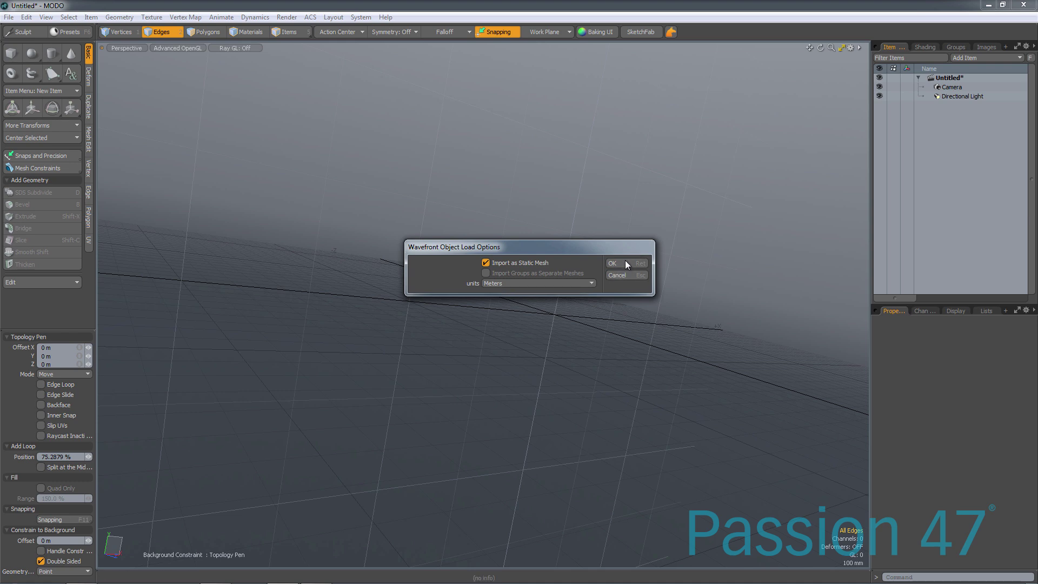
left_click_drag(633, 244, 655, 239)
left_click(647, 255)
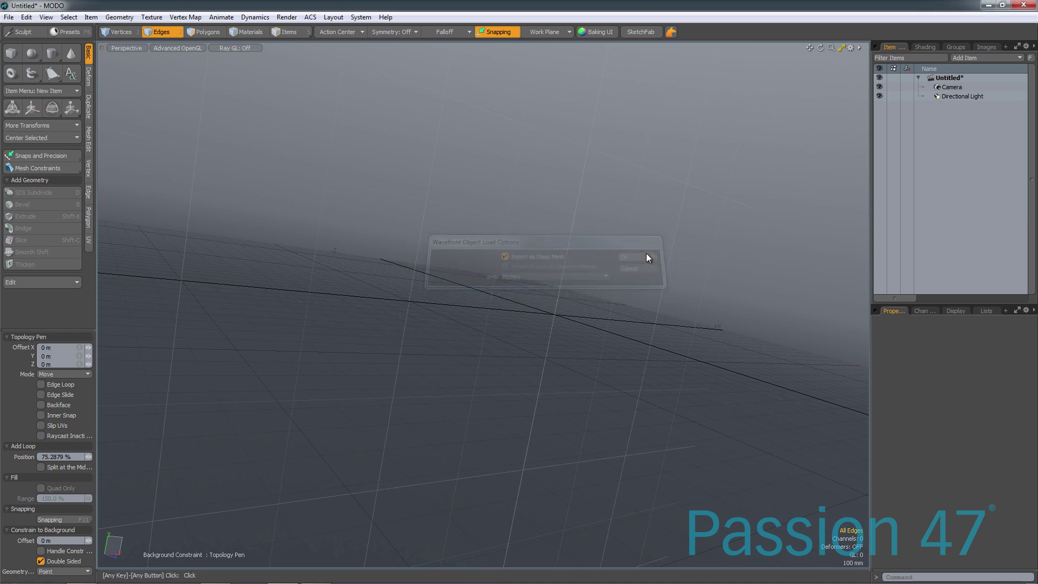
Move the static mesh out of the concon-hi group to the scene's top level and rename it hi-res.
left_click_drag(656, 288, 671, 313, "alt")
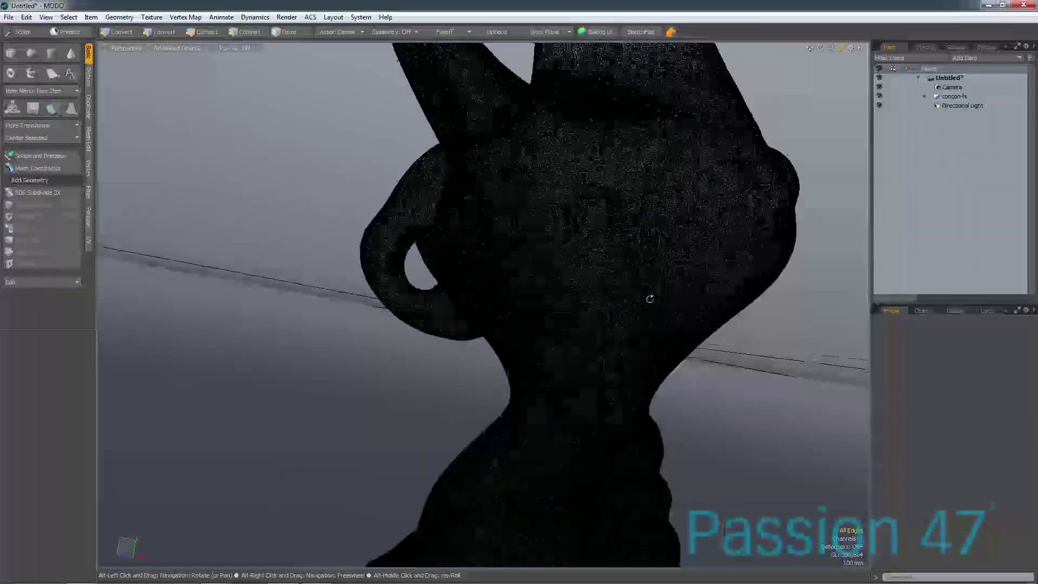
left_click(924, 96)
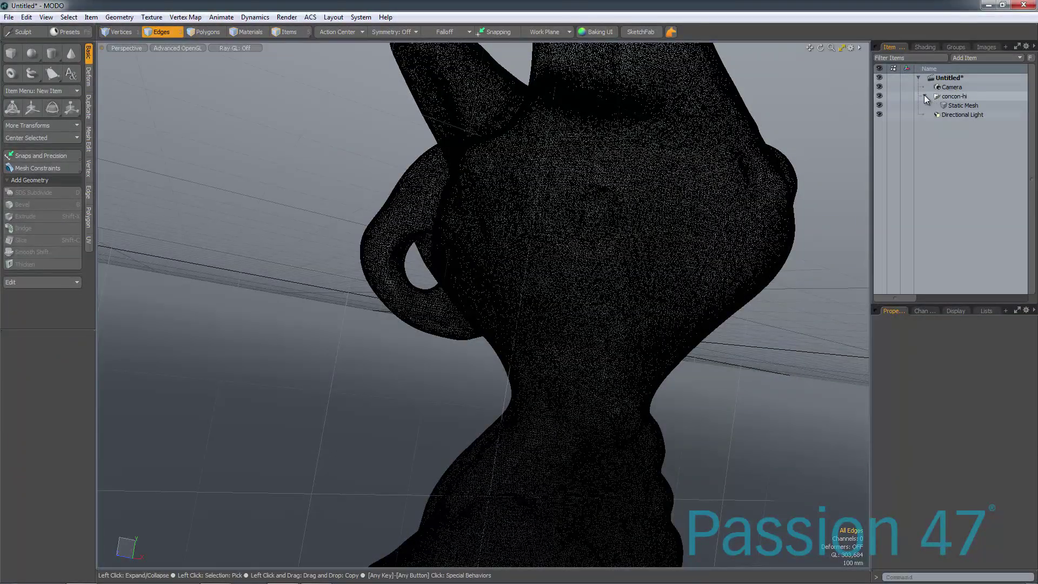
left_click(962, 105)
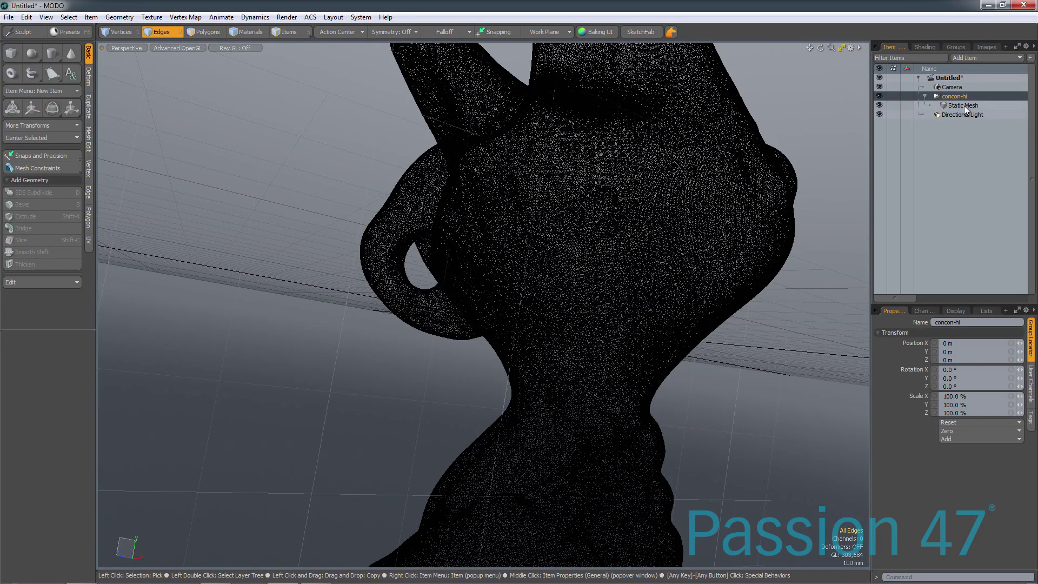
left_click_drag(964, 97, 959, 96)
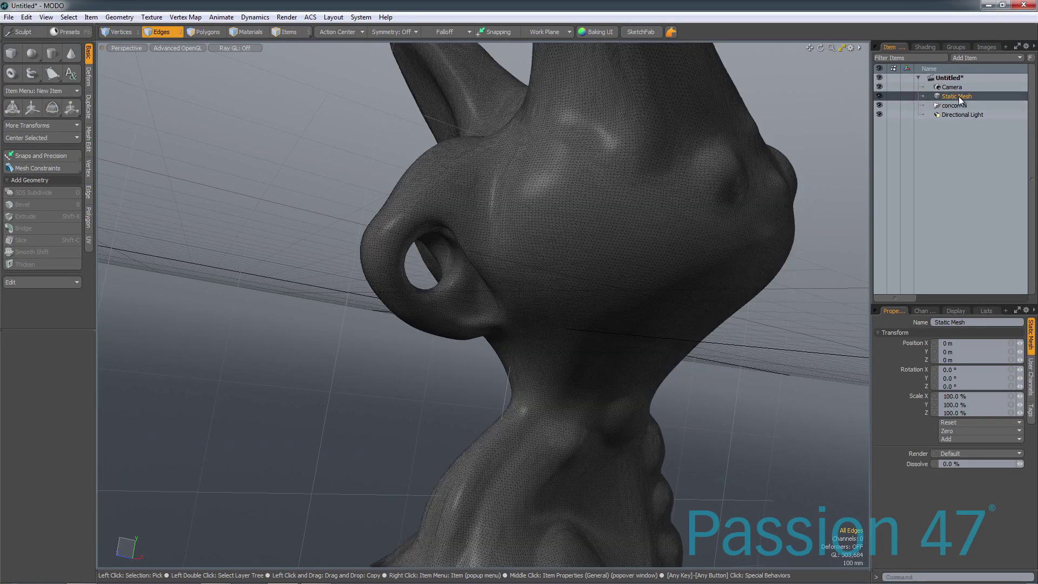
double_click(959, 96)
type("hi-res")
key("Return")
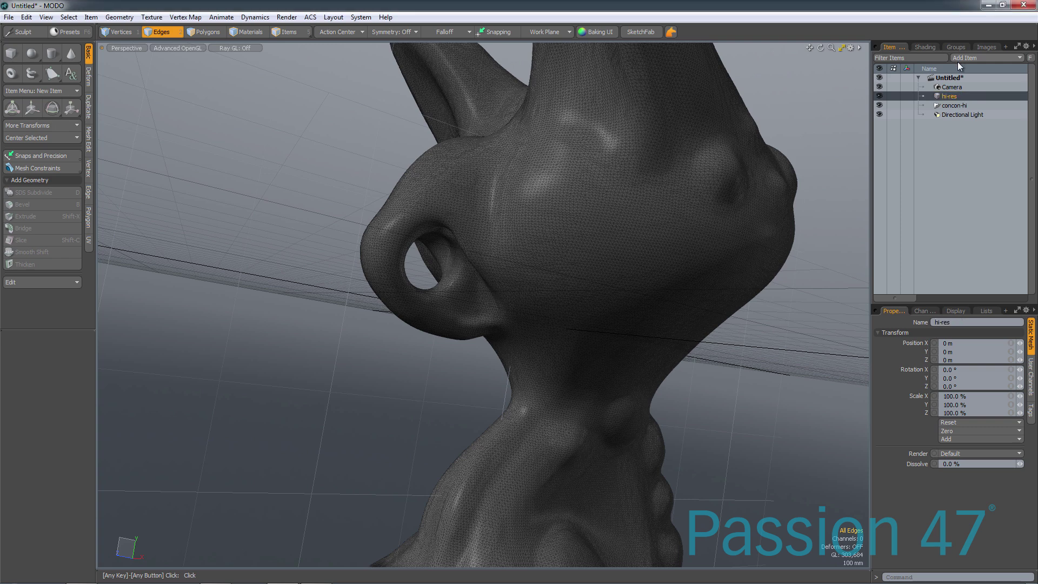
Delete the empty concon-hi group locator, then select the hi-res mesh and view it in the viewport.
left_click(962, 105)
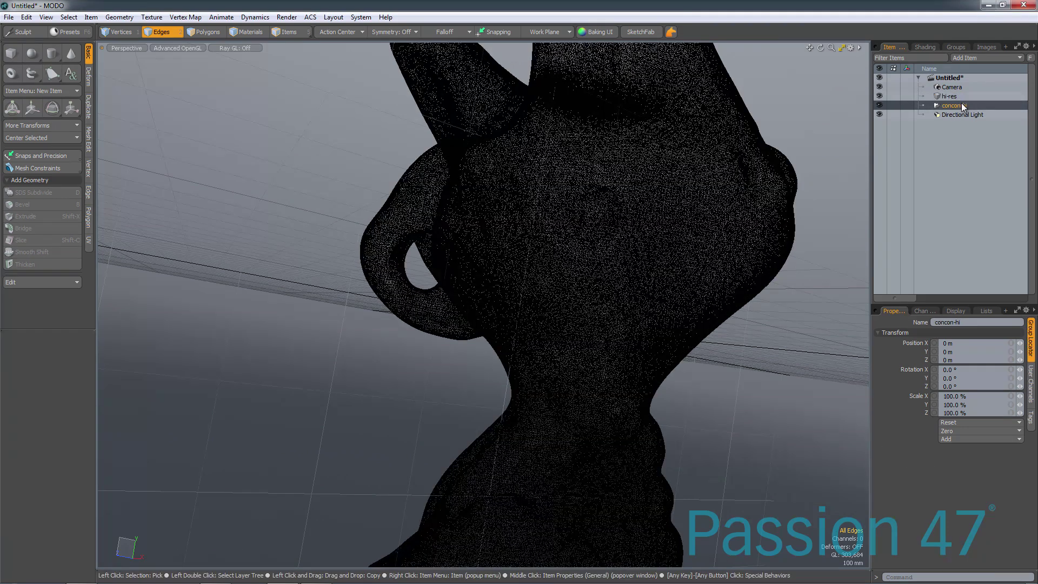
key("Delete")
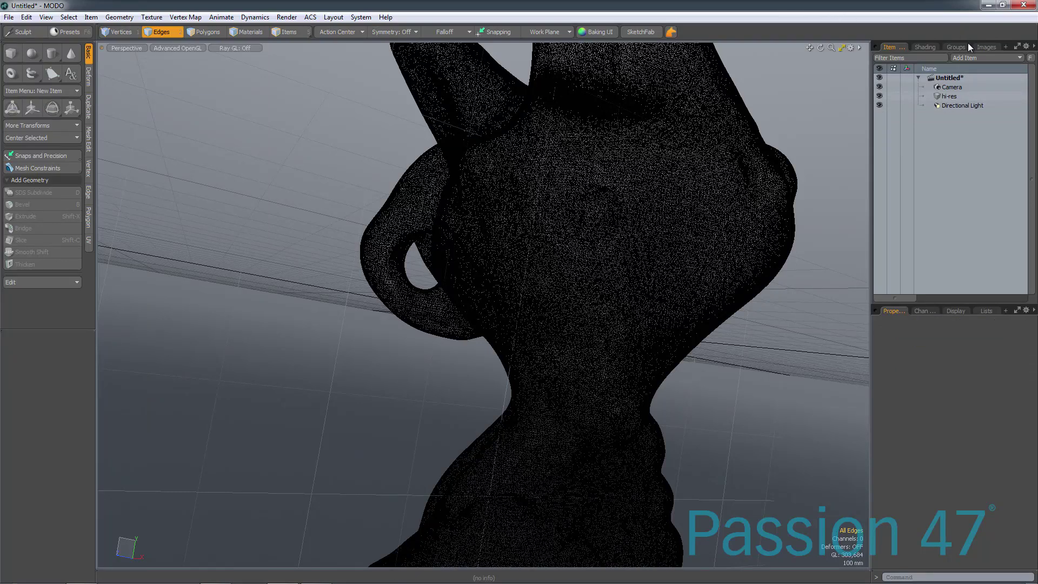
left_click(951, 96)
left_click_drag(476, 279, 665, 319, "alt")
left_click_drag(503, 336, 495, 292, "alt")
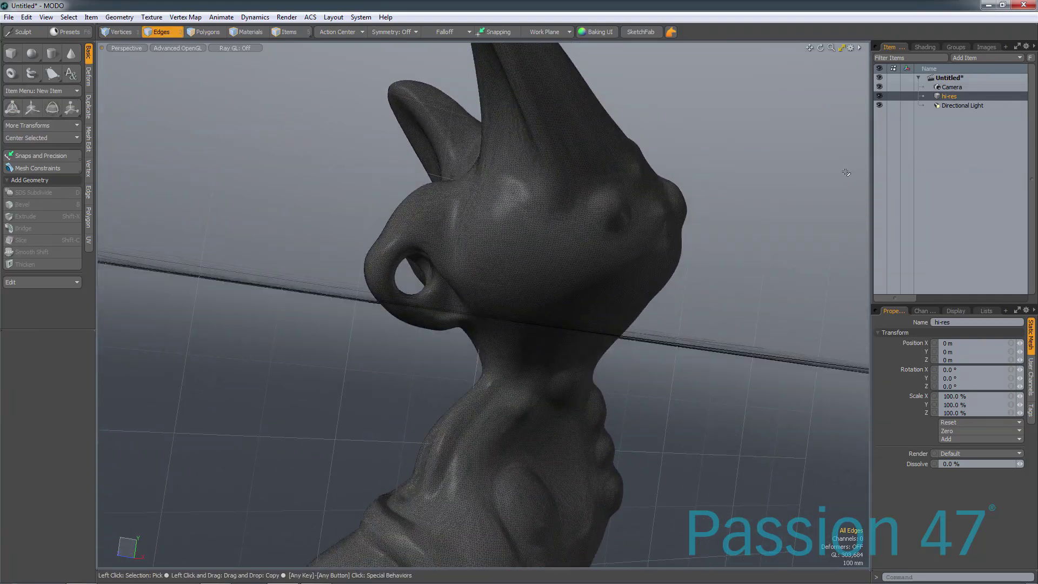
Add a new empty mesh item to the scene and switch to the Topology layout.
key("n")
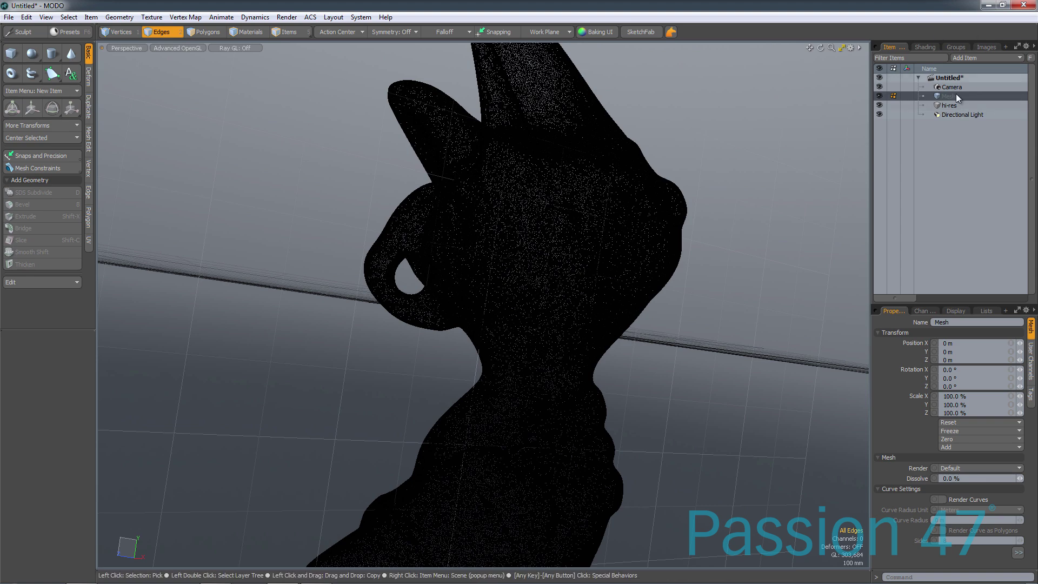
left_click_drag(605, 281, 579, 279, "alt")
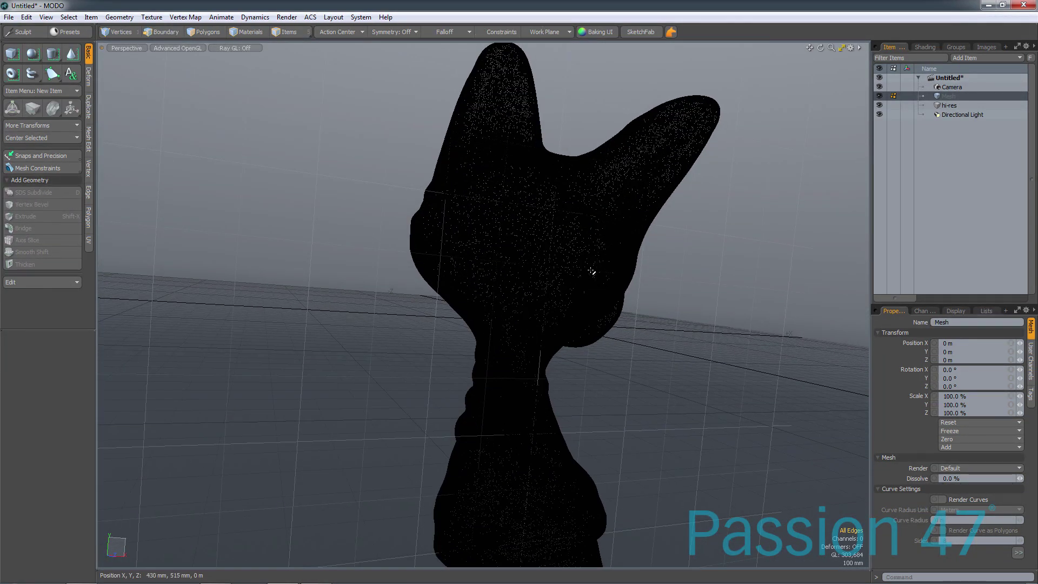
key("ctrl+Tab")
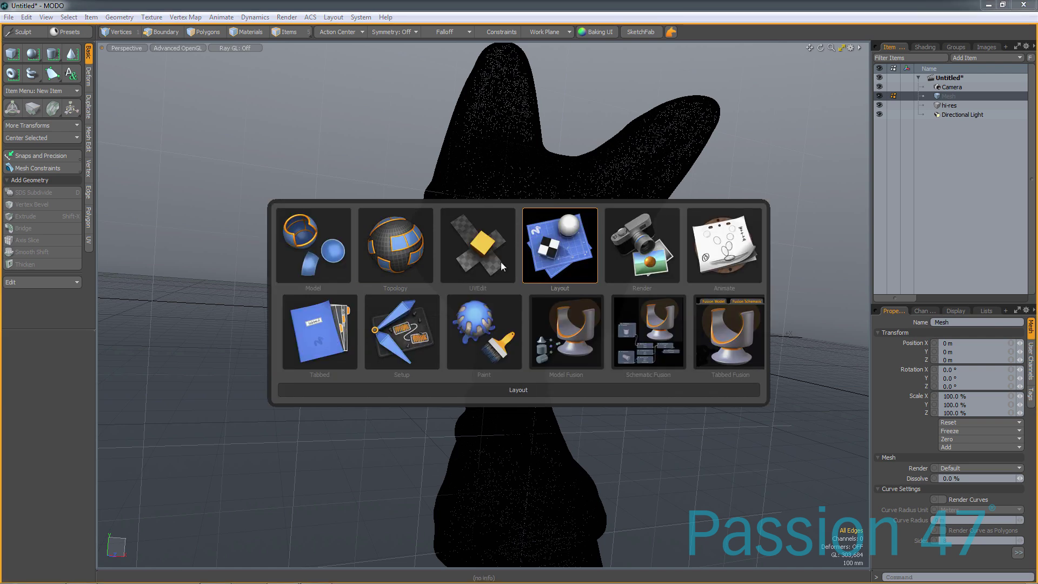
left_click(412, 258)
left_click_drag(505, 248, 568, 308, "alt")
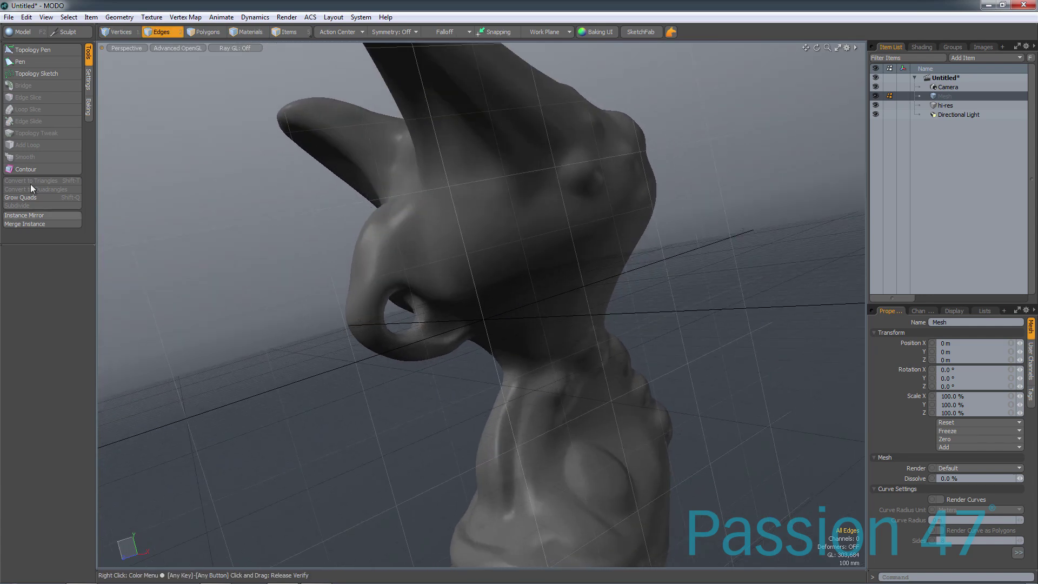
Sketch a curved strip of quads with Topology Sketch along the lip above the hi-res model's rounded base.
left_click(33, 62)
left_click(36, 74)
mouse_move(460, 295)
left_mouse_down("alt")
mouse_move(484, 317)
mouse_move(540, 294)
mouse_move(454, 258)
mouse_move(443, 278)
mouse_move(368, 300)
mouse_move(473, 316)
mouse_move(565, 351)
mouse_move(572, 298)
left_mouse_up("alt")
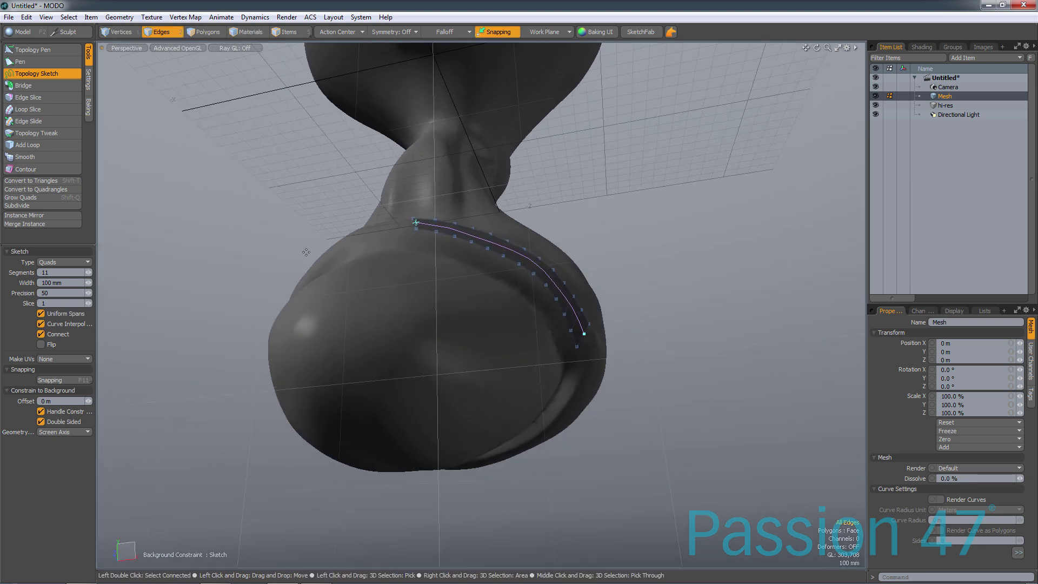
left_click_drag(227, 195, 275, 255, "alt")
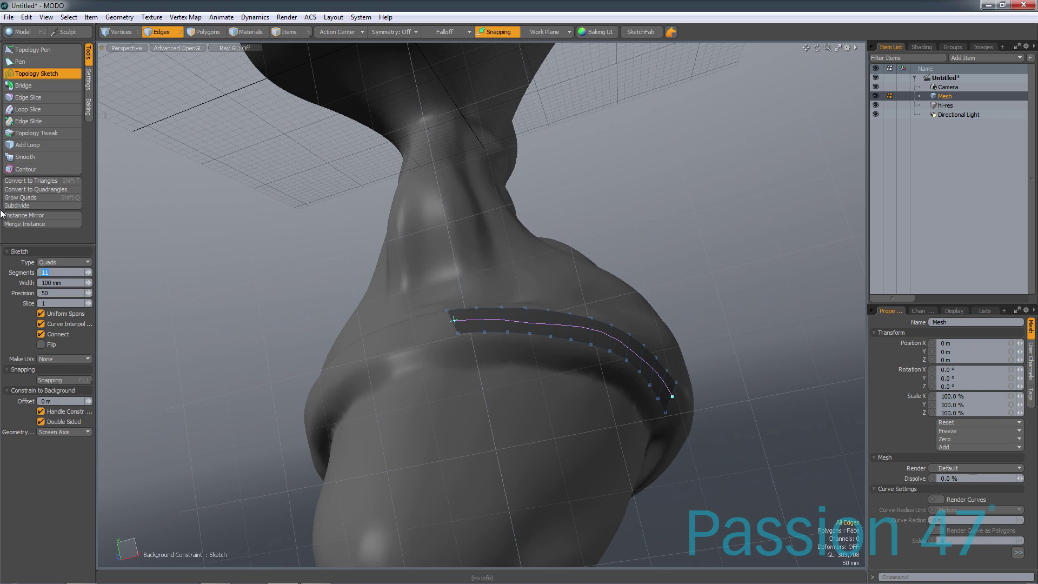
Reduce the sketched quad strip to 4 segments and leave the Topology Sketch tool.
left_click_drag(520, 313, 559, 332, "alt")
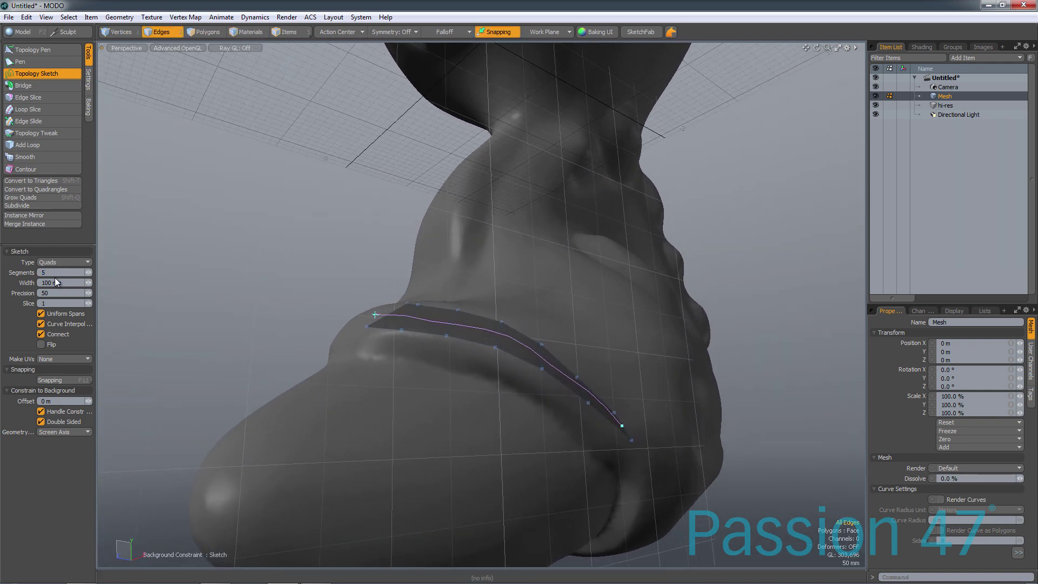
left_click_drag(88, 272, 96, 272)
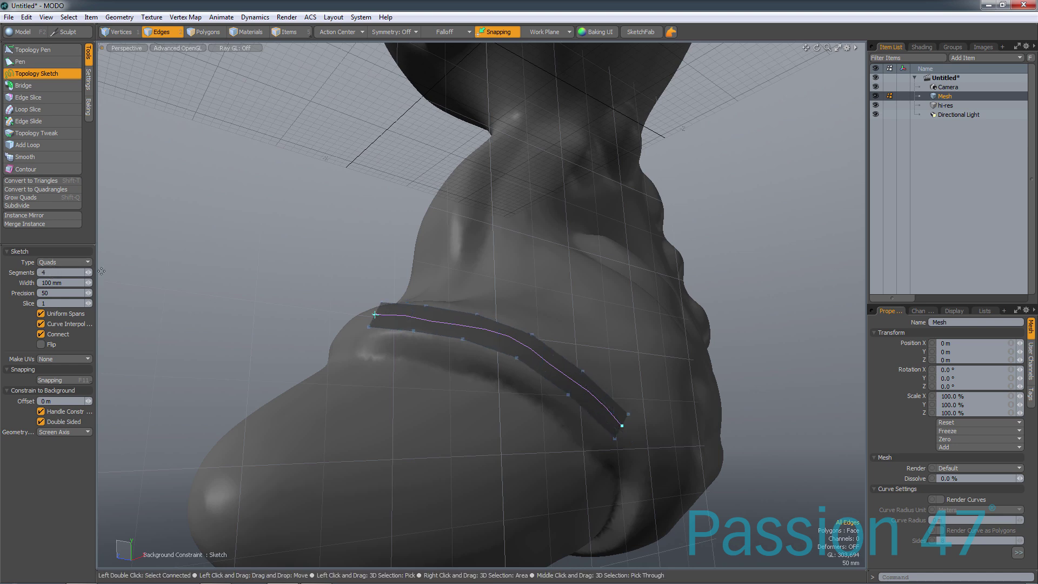
mouse_move(331, 237)
left_mouse_down("alt")
mouse_move(309, 307)
mouse_move(312, 268)
left_mouse_up("alt")
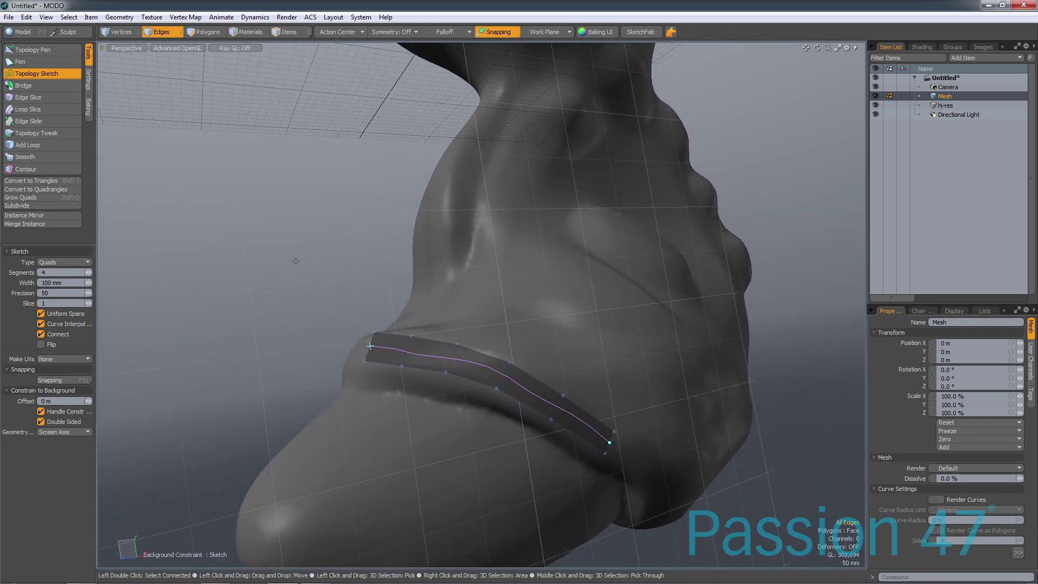
key("q")
left_click_drag(454, 287, 520, 295, "alt")
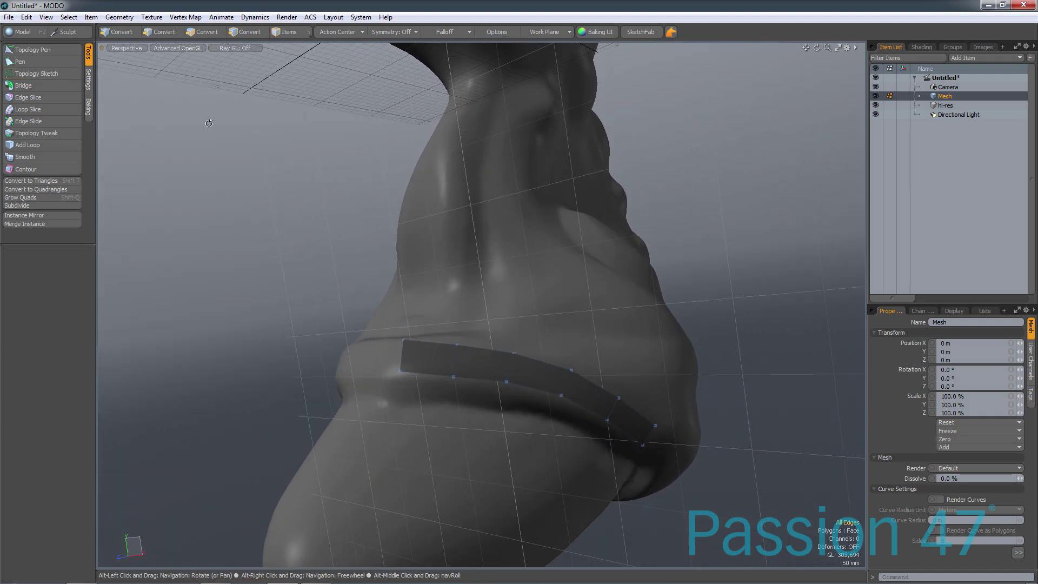
Extend the quad strip upward from the lip with the Topology Pen, adding rows of quads over the hi-res surface.
left_click(31, 50)
left_click_drag(263, 183, 267, 222, "alt")
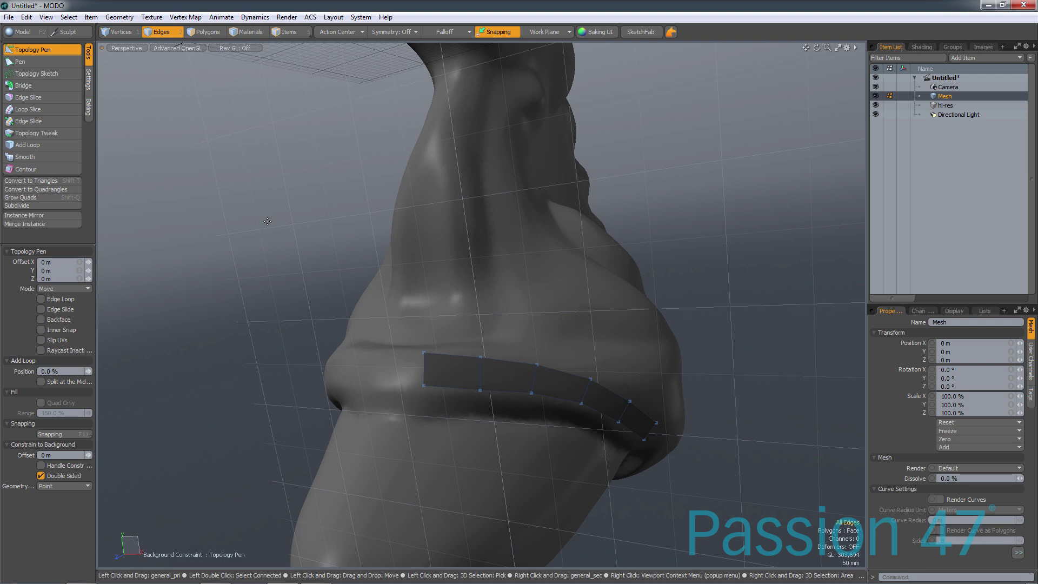
mouse_move(665, 328)
left_mouse_down("alt")
mouse_move(552, 62)
mouse_move(528, 381)
mouse_move(485, 358)
mouse_move(497, 312)
mouse_move(519, 369)
left_mouse_up("alt")
right_click_drag(518, 369, 536, 331, "shift")
mouse_move(536, 331)
left_mouse_down("alt")
mouse_move(558, 182)
mouse_move(585, 319)
mouse_move(558, 196)
mouse_move(523, 190)
mouse_move(557, 165)
left_mouse_up("alt")
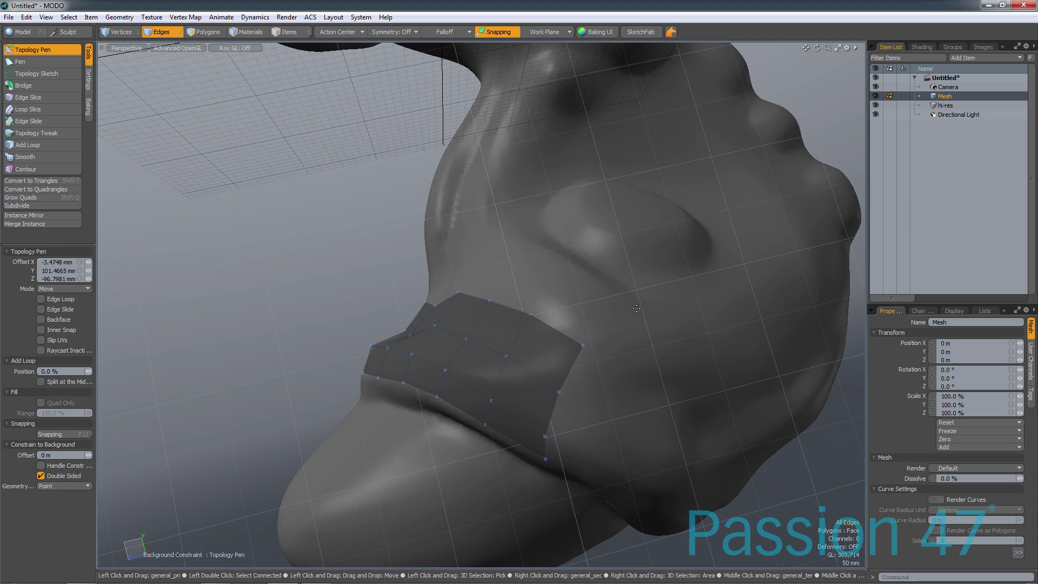
left_click_drag(582, 361, 719, 352, "shift")
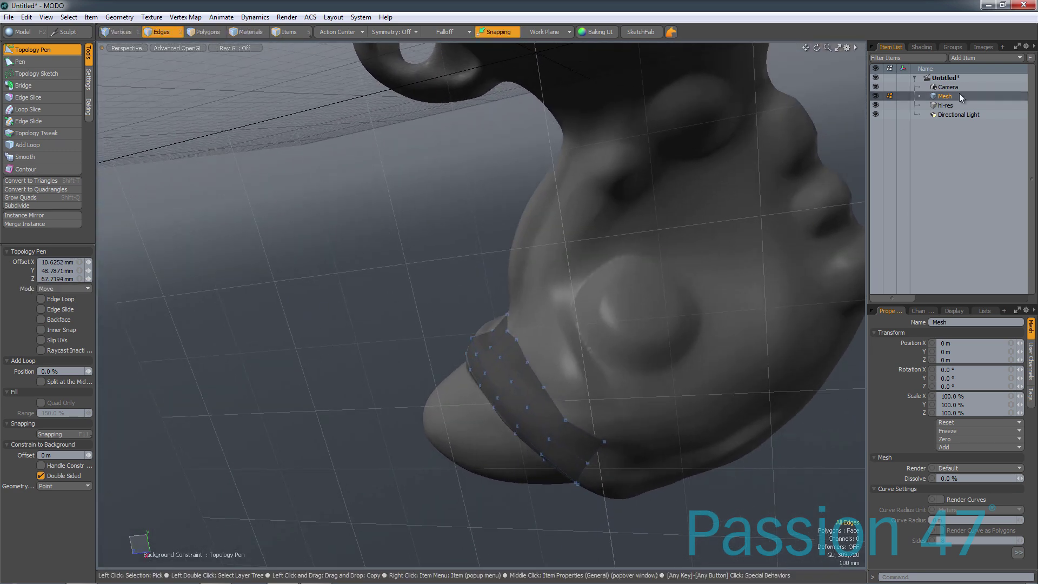
Toggle the hi-res mesh's visibility off and on, and extend the quad patch up the model's side with another row.
left_click(876, 105)
left_click(875, 106)
mouse_move(600, 227)
left_mouse_down("alt")
mouse_move(556, 215)
mouse_move(544, 325)
mouse_move(586, 290)
mouse_move(614, 241)
left_mouse_up("alt")
left_click_drag(613, 204, 557, 127, "alt")
mouse_move(574, 283)
left_mouse_down("alt")
mouse_move(521, 322)
mouse_move(558, 275)
left_mouse_up("alt")
key("F11")
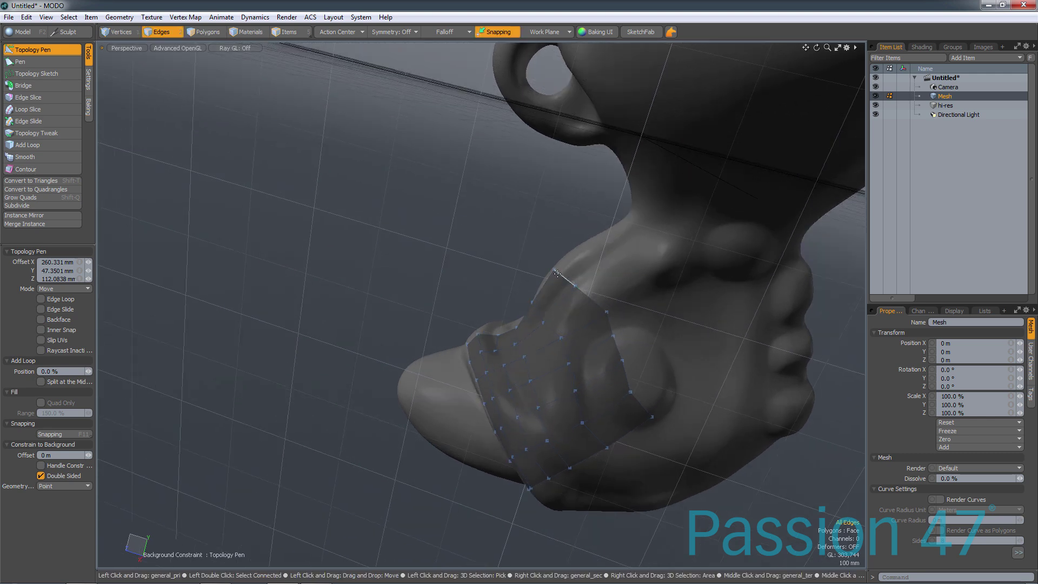
Reposition the vertices along the patch's upper border so they spread around the round bump on the model's side.
left_click_drag(554, 270, 627, 330)
left_click_drag(629, 378, 667, 360)
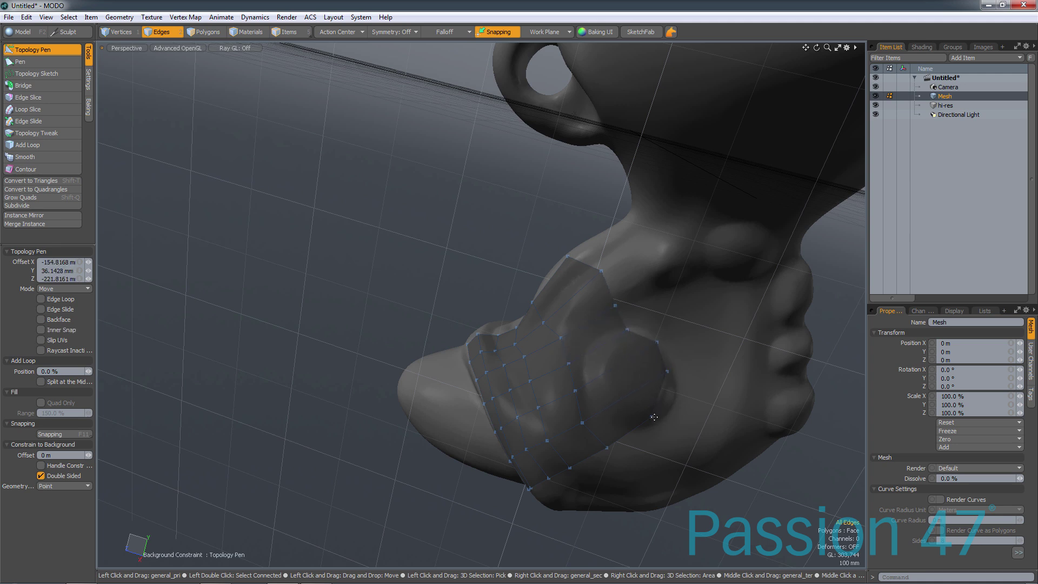
left_click_drag(658, 415, 697, 404)
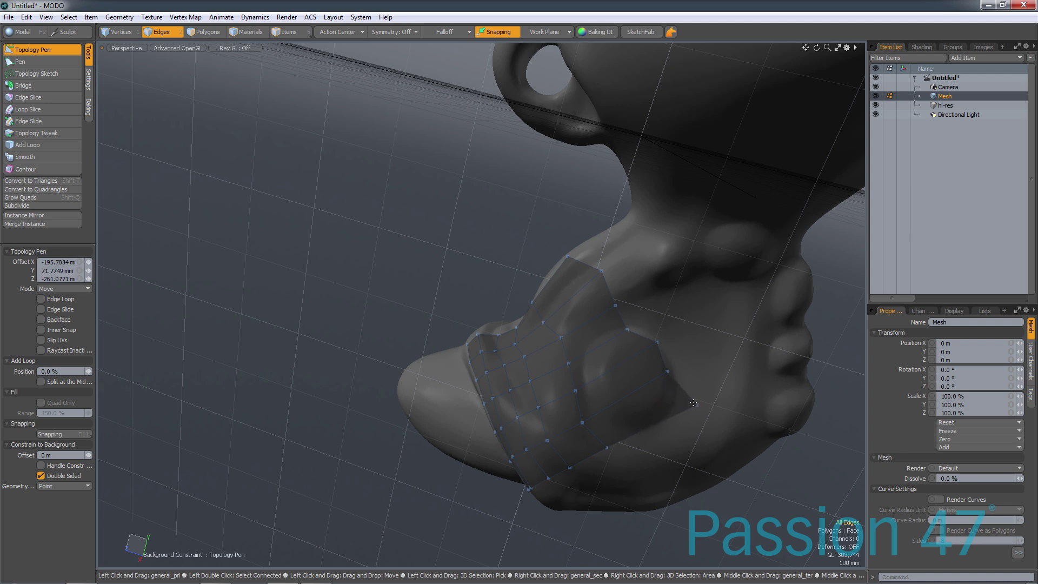
left_click_drag(654, 343, 646, 355)
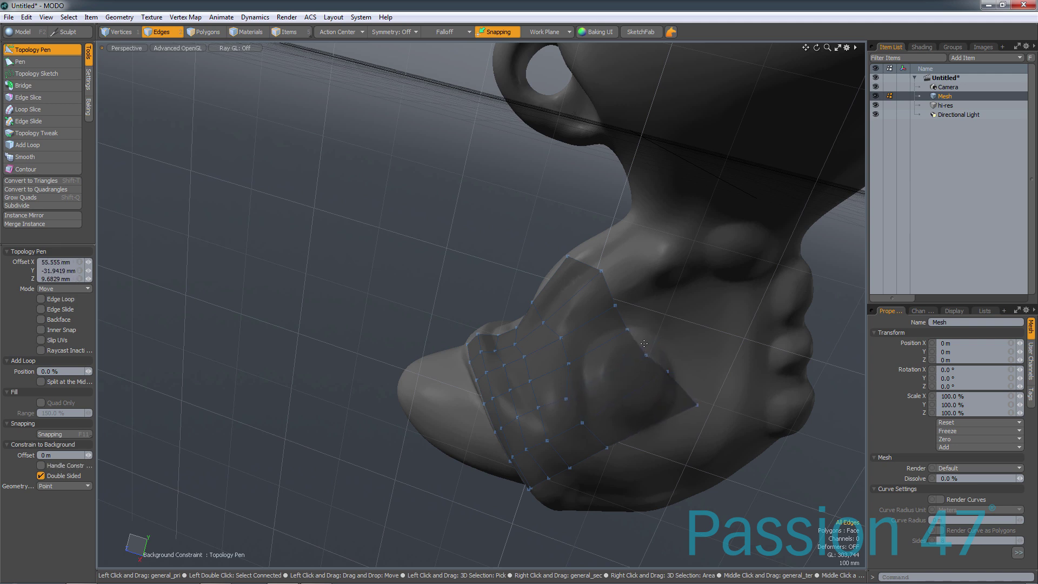
Extrude the patch's border edges into new quads up toward the neck and along its open lower side.
right_click_drag(657, 363, 697, 320, "shift")
left_click_drag(671, 122, 559, 404, "alt")
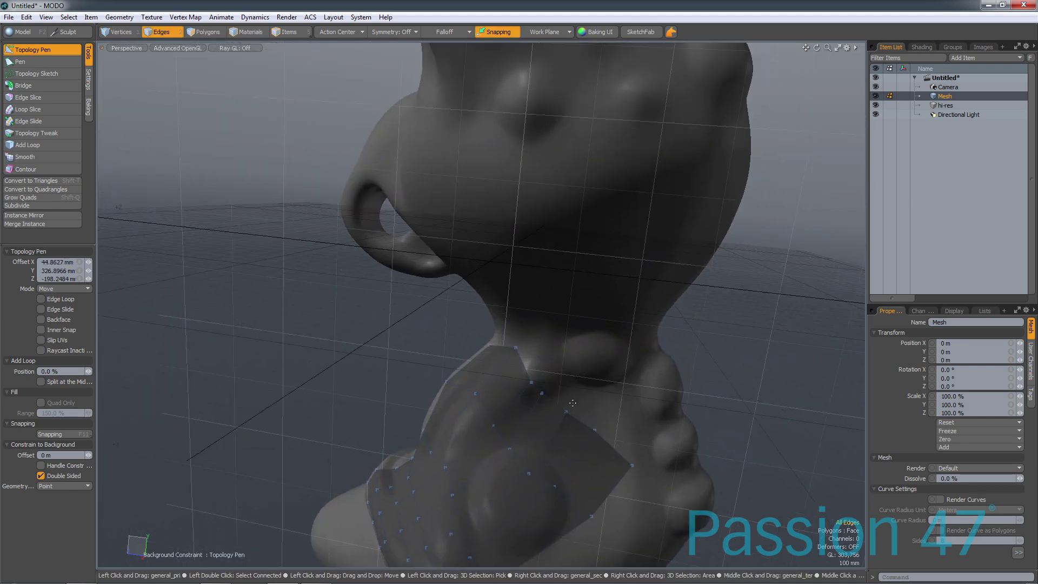
left_click_drag(637, 294, 338, 323, "alt")
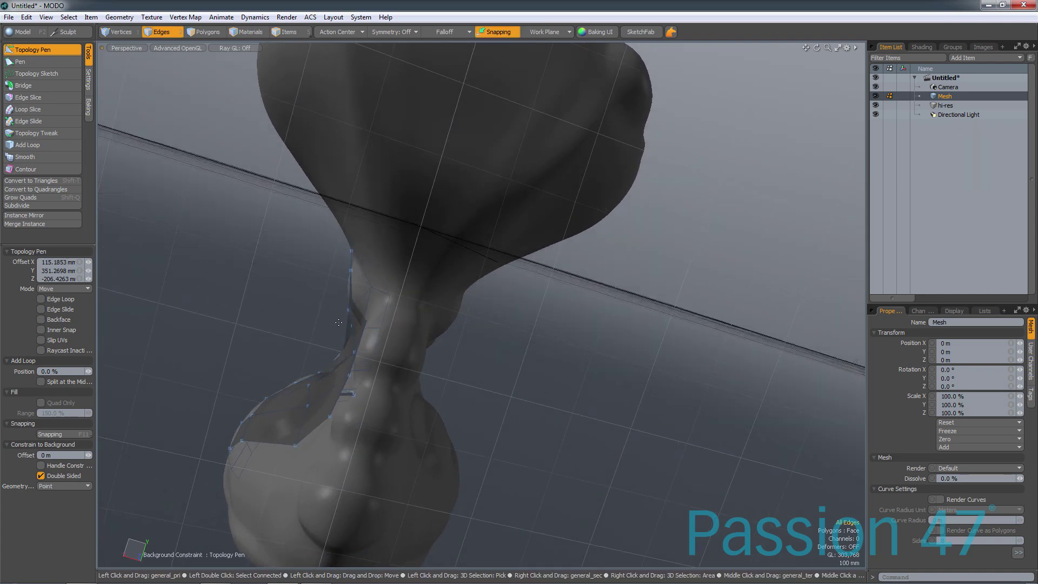
mouse_move(292, 413)
left_mouse_down("alt")
mouse_move(630, 287)
mouse_move(509, 275)
left_mouse_up("alt")
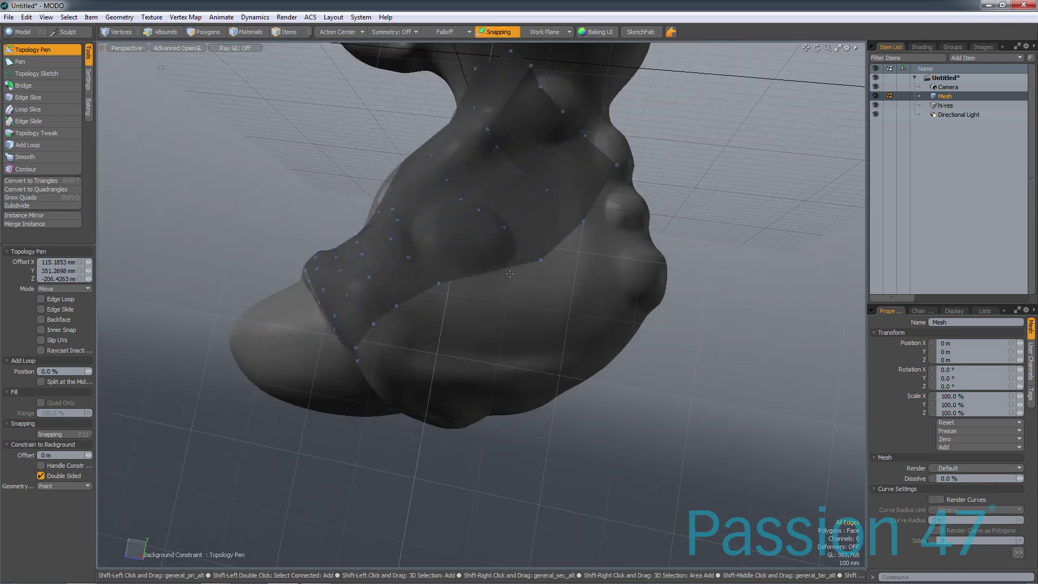
right_click_drag(509, 269, 556, 321, "shift")
left_click_drag(535, 330, 658, 436, "alt")
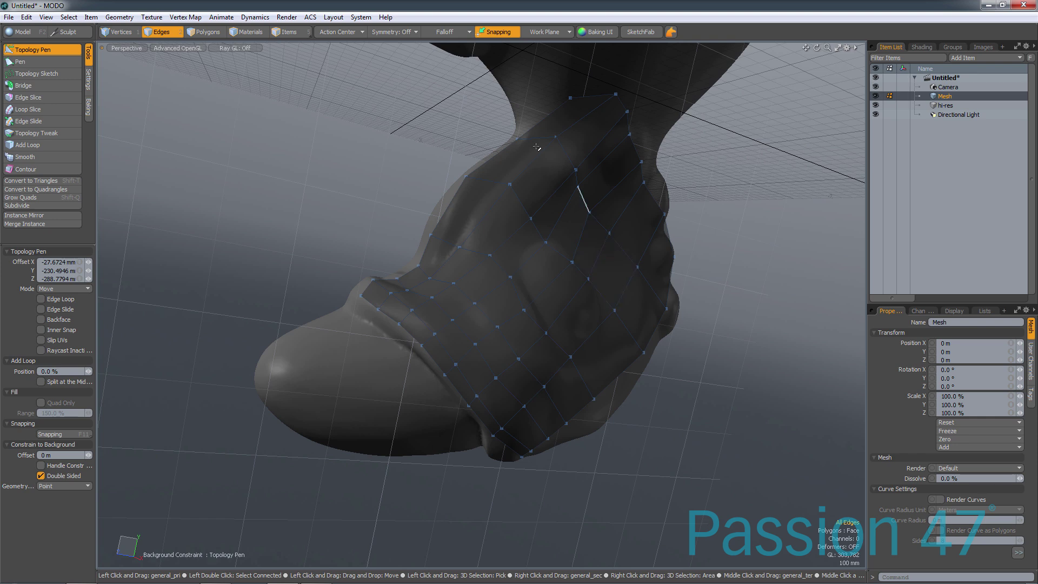
Leave the Topology Pen and remove two edge loops running across the middle of the patch.
key("q")
left_click_drag(350, 167, 465, 229, "alt")
double_click(473, 227)
key("BackSpace")
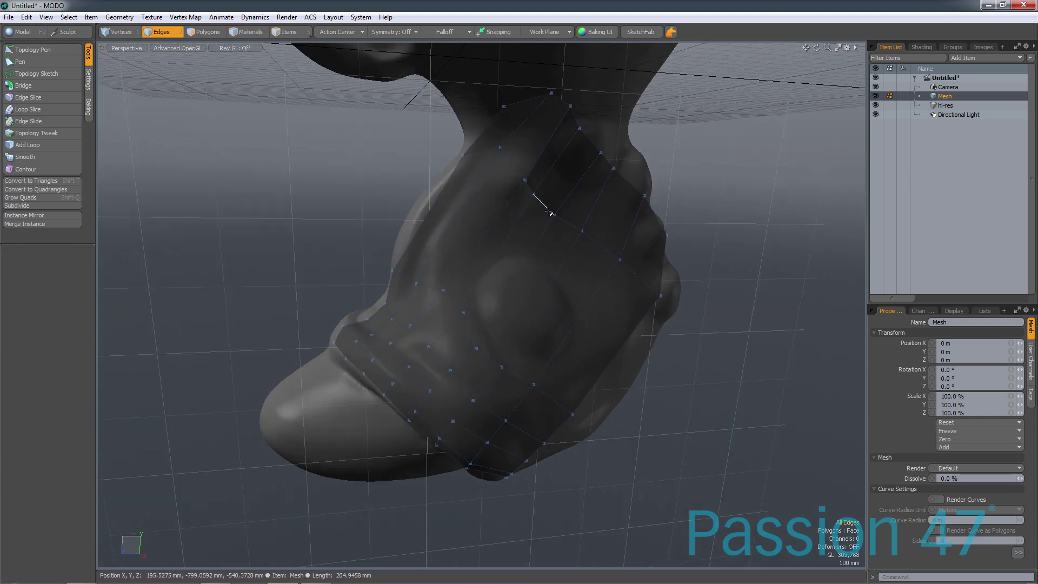
double_click(470, 333)
key("BackSpace")
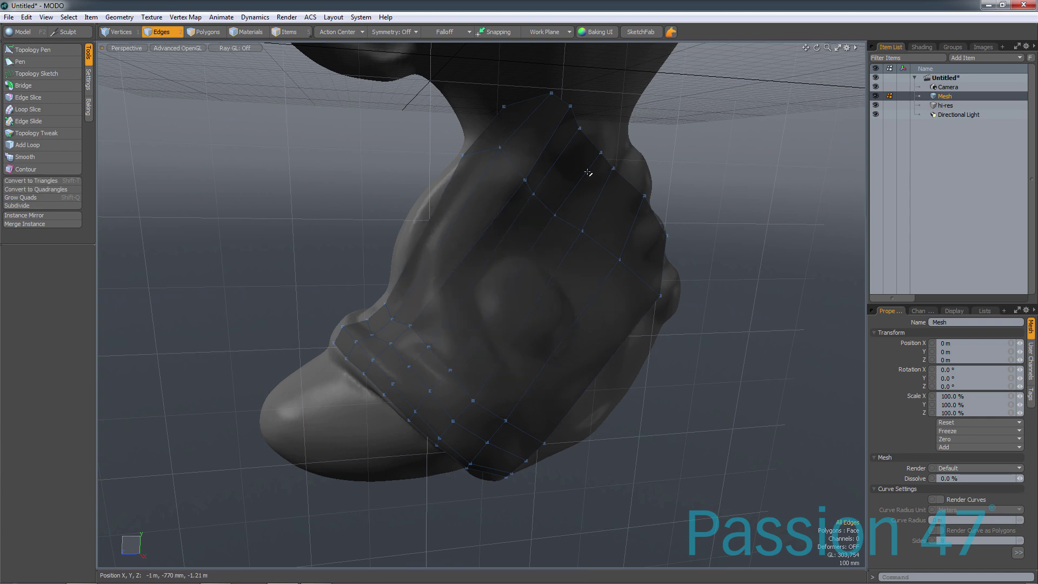
Try subdividing the whole patch twice and check from several angles how closely it follows the hi-res surface.
left_click_drag(450, 296, 619, 241, "alt")
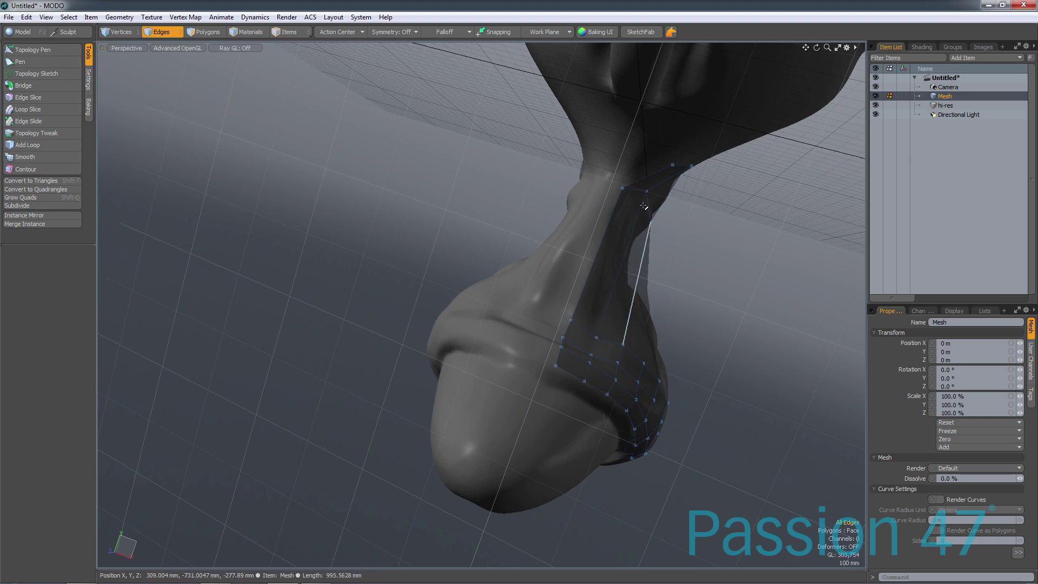
left_click_drag(635, 299, 650, 207, "alt")
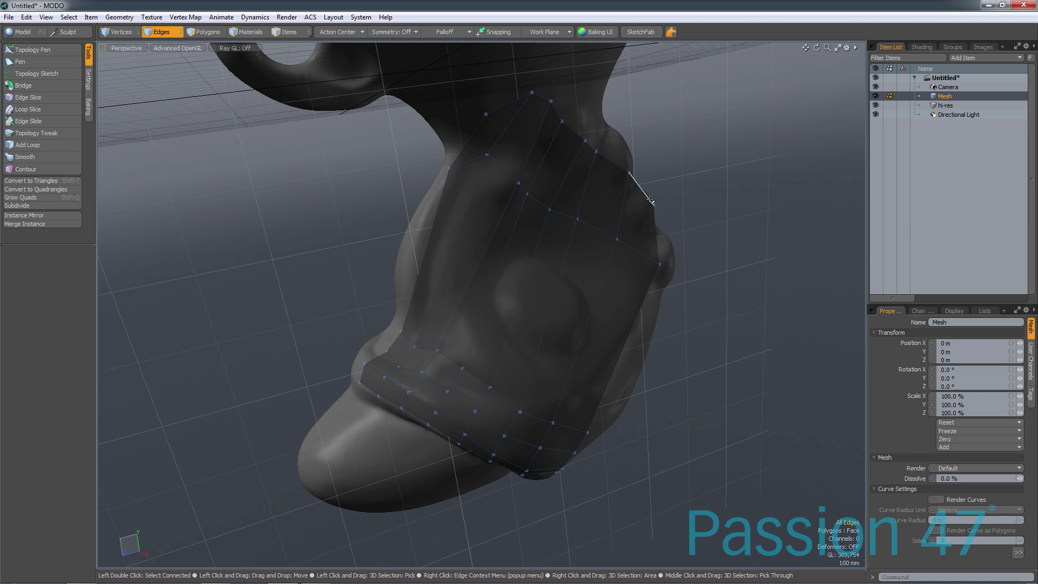
key("shift+d")
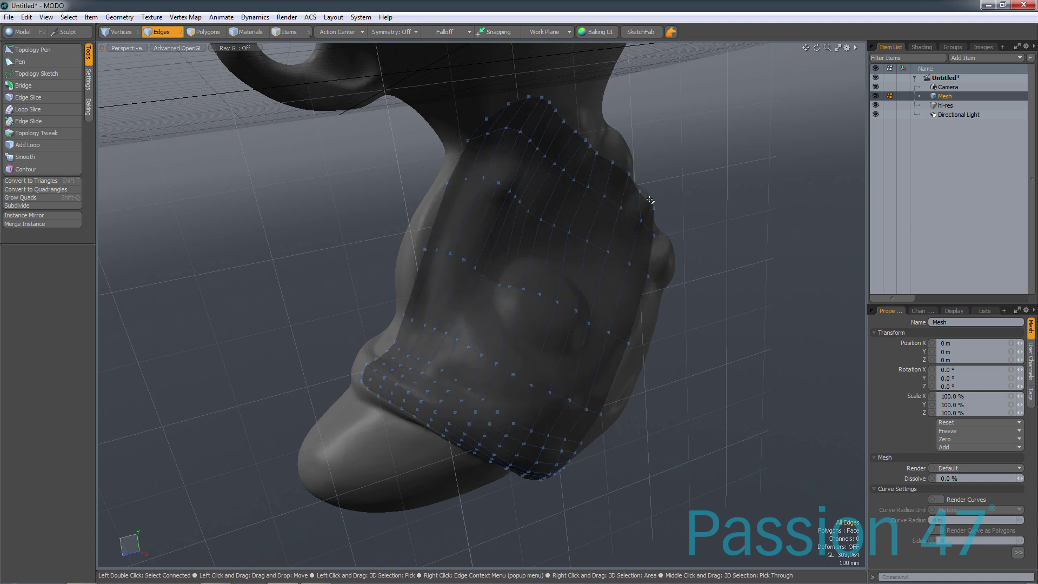
left_click_drag(572, 176, 675, 202, "alt")
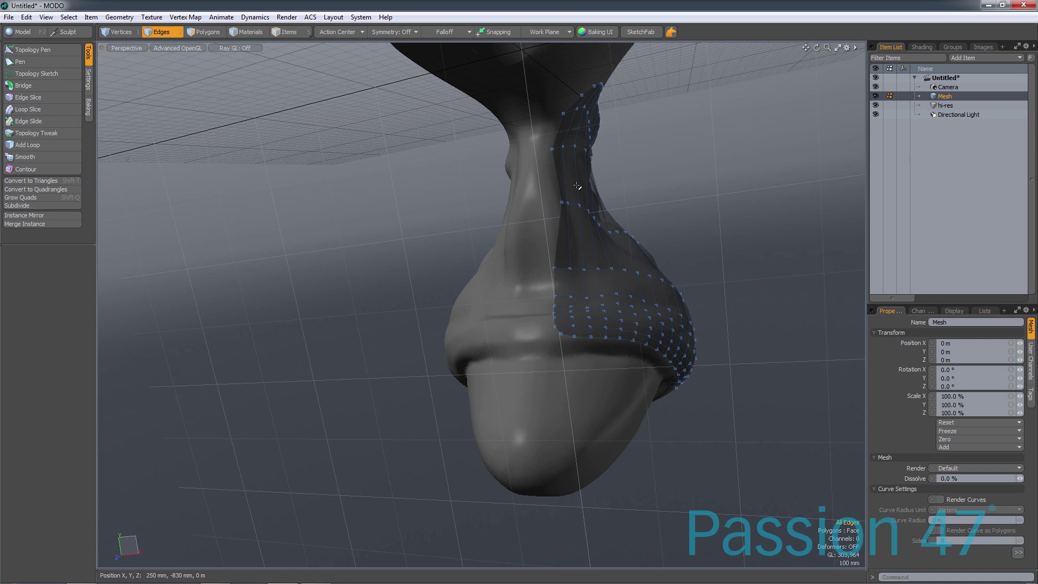
key("d")
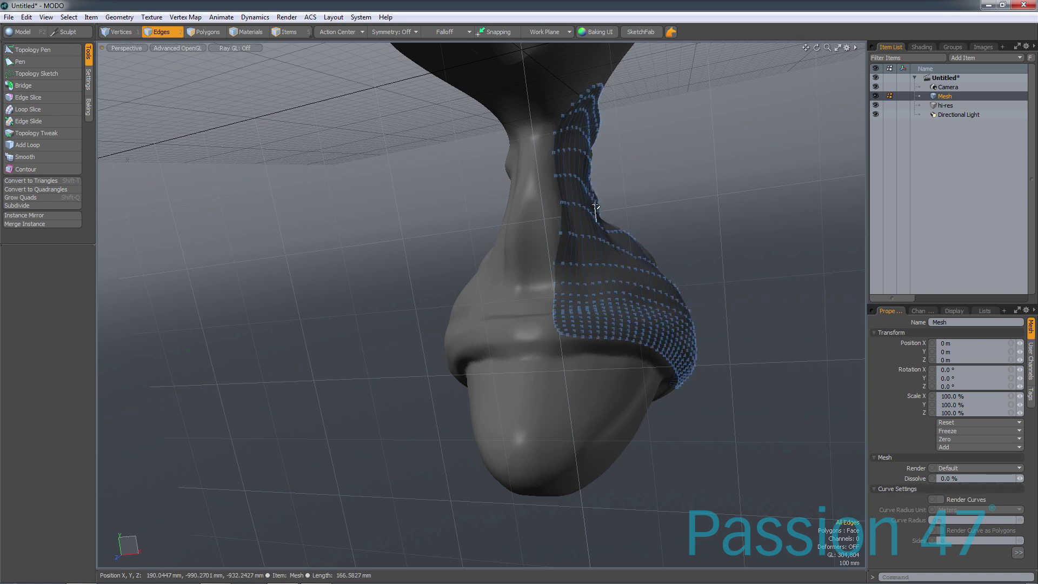
left_click_drag(753, 227, 570, 397, "alt")
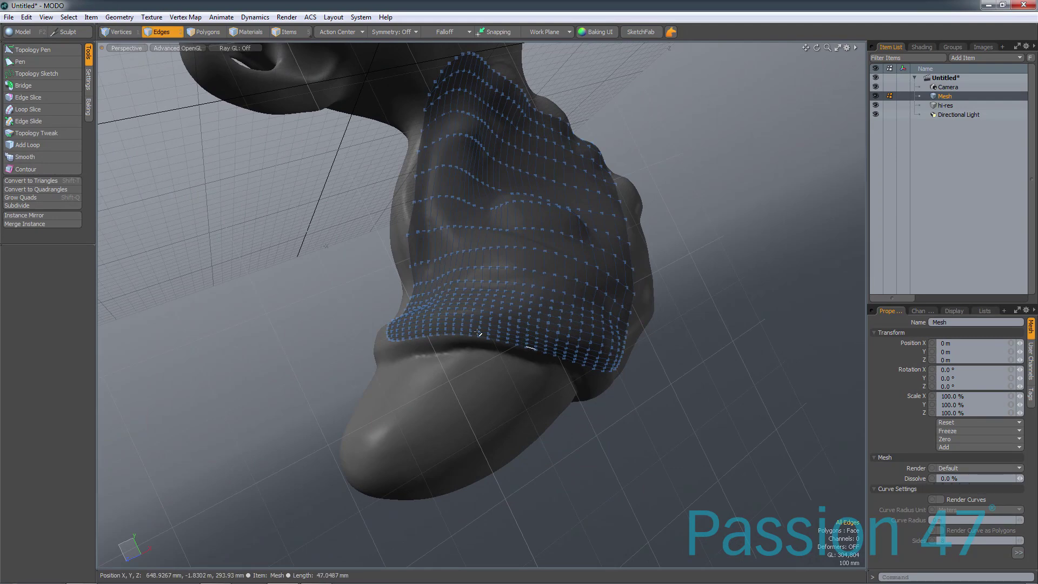
left_click_drag(498, 339, 488, 385, "alt")
left_click_drag(590, 228, 614, 306, "alt")
left_click_drag(533, 297, 353, 294, "alt")
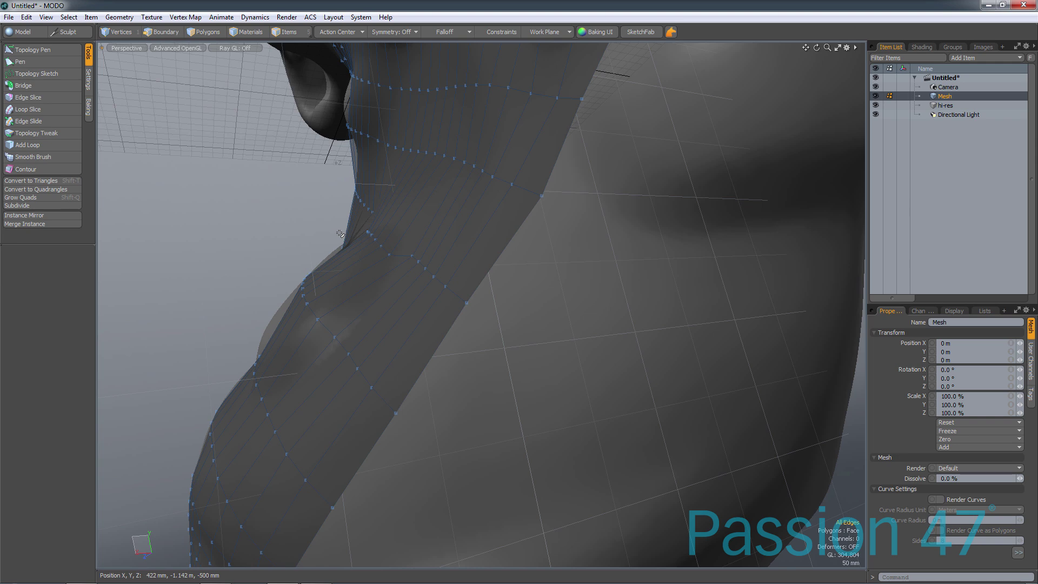
left_click_drag(341, 238, 379, 246, "alt")
scroll(378, 246, "up", 4)
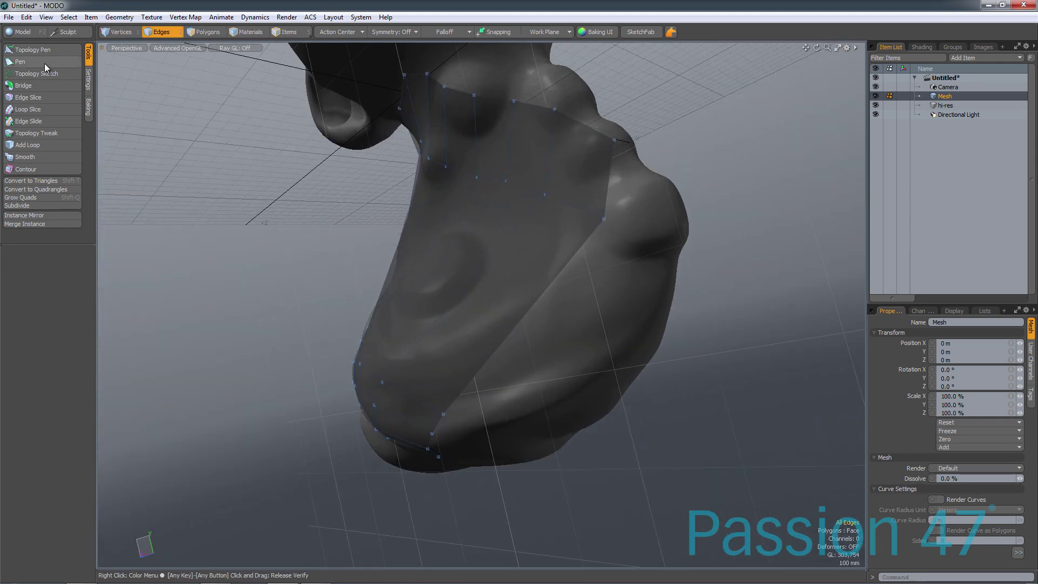
Set the Topology Pen to Add Loop mode and insert an edge loop across the patch's long middle quads.
left_click(48, 49)
left_click(62, 290)
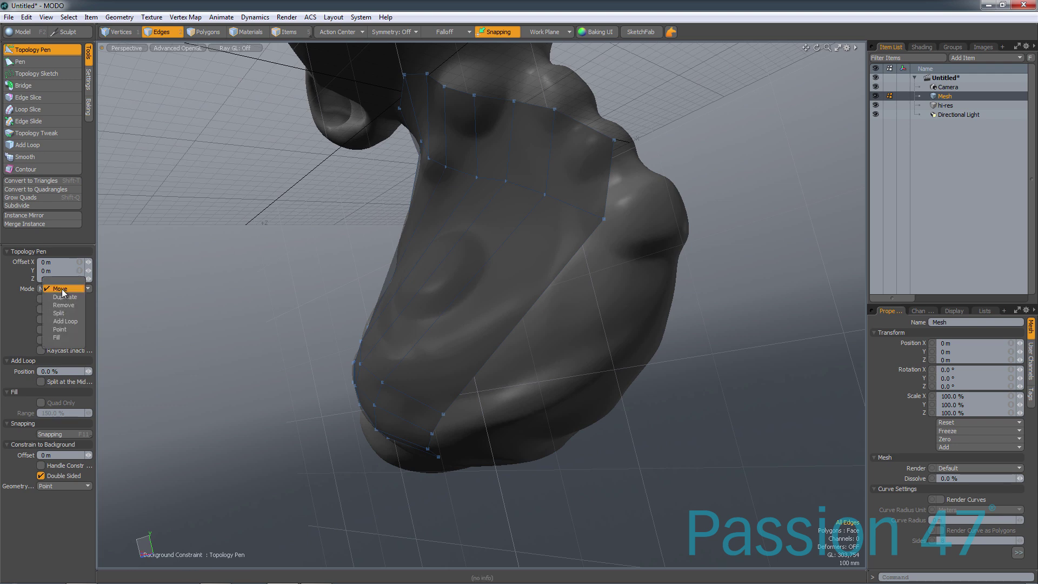
left_click(73, 320)
left_click_drag(582, 277, 645, 116, "alt")
left_click(438, 244)
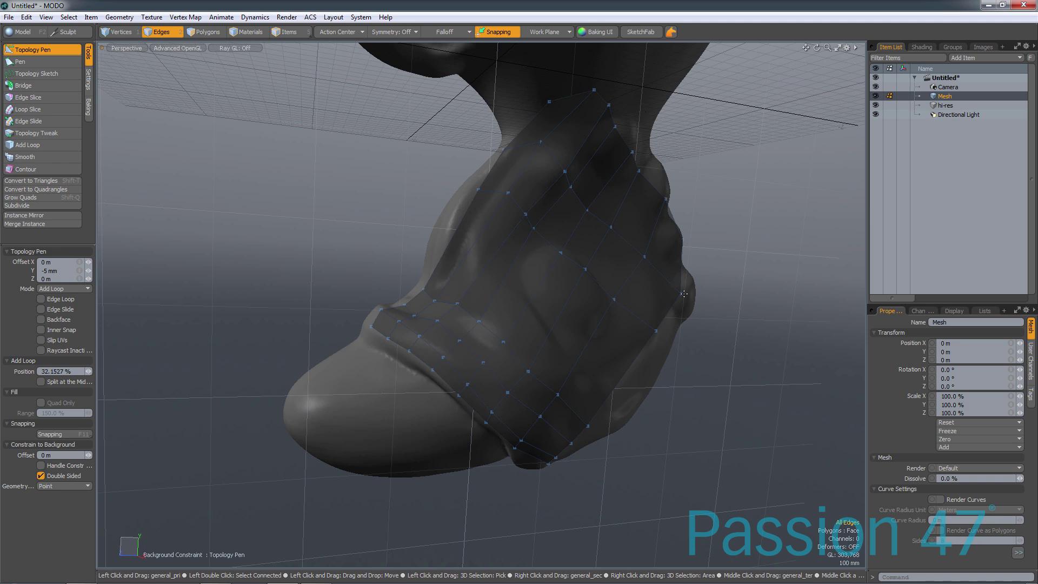
Select all connected polygons of the retopology patch to examine its quad layout, and clear the selection.
key("space")
key("space")
left_click_drag(615, 262, 540, 255, "alt")
double_click(512, 344)
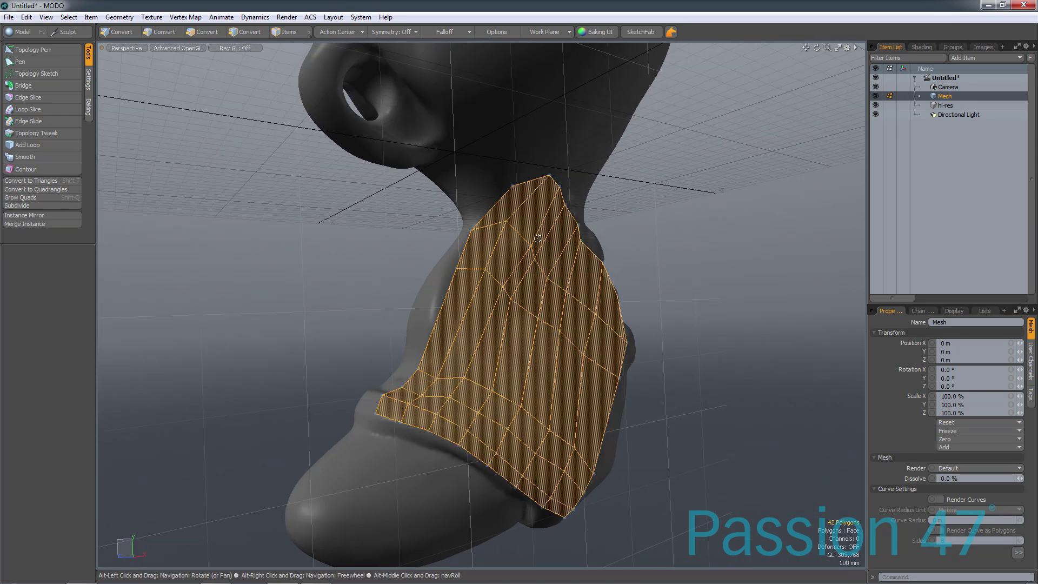
left_click(746, 250)
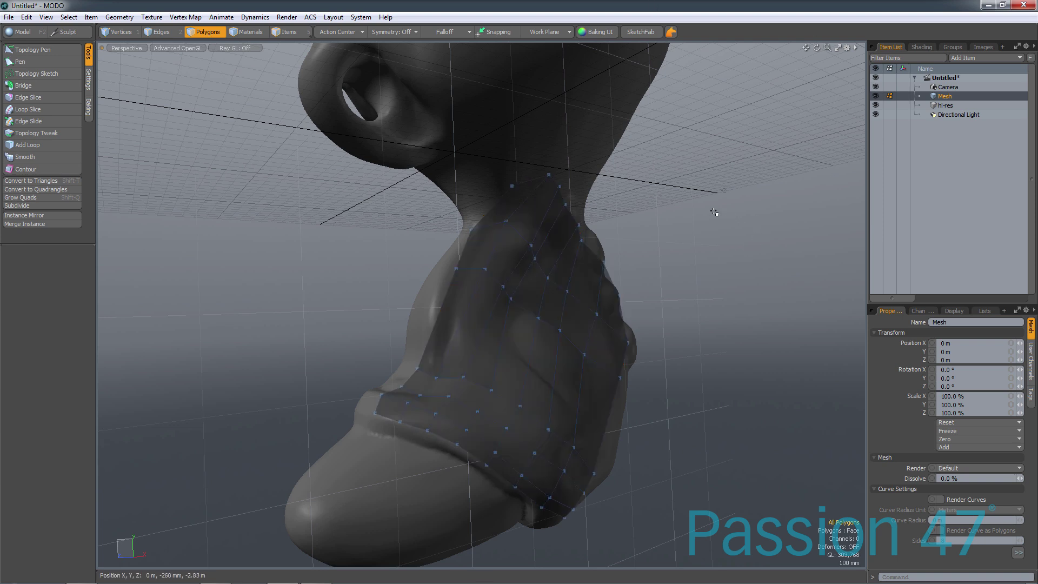
left_click_drag(678, 227, 654, 296, "alt")
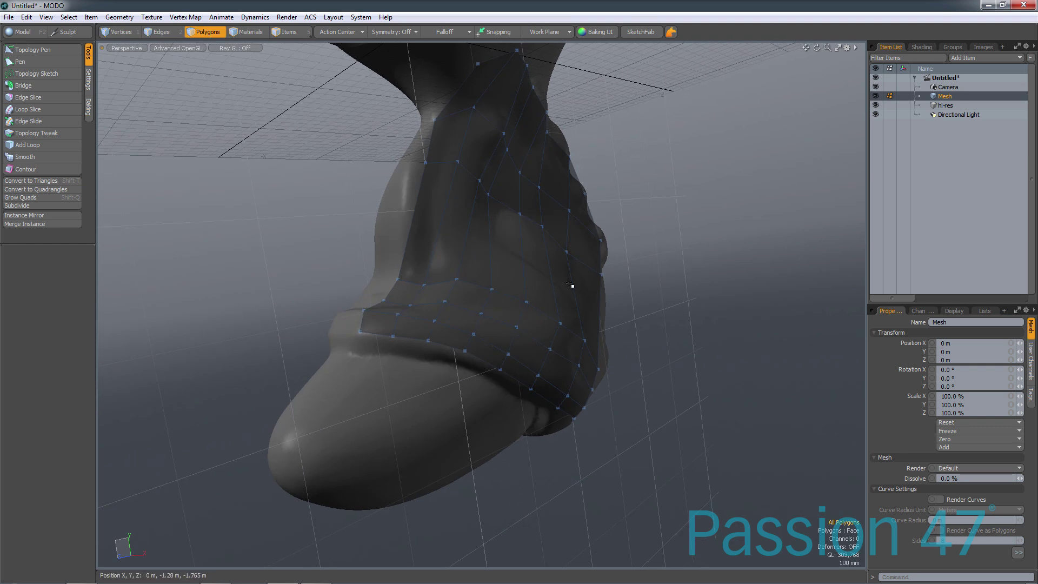
left_click_drag(278, 407, 416, 382, "alt")
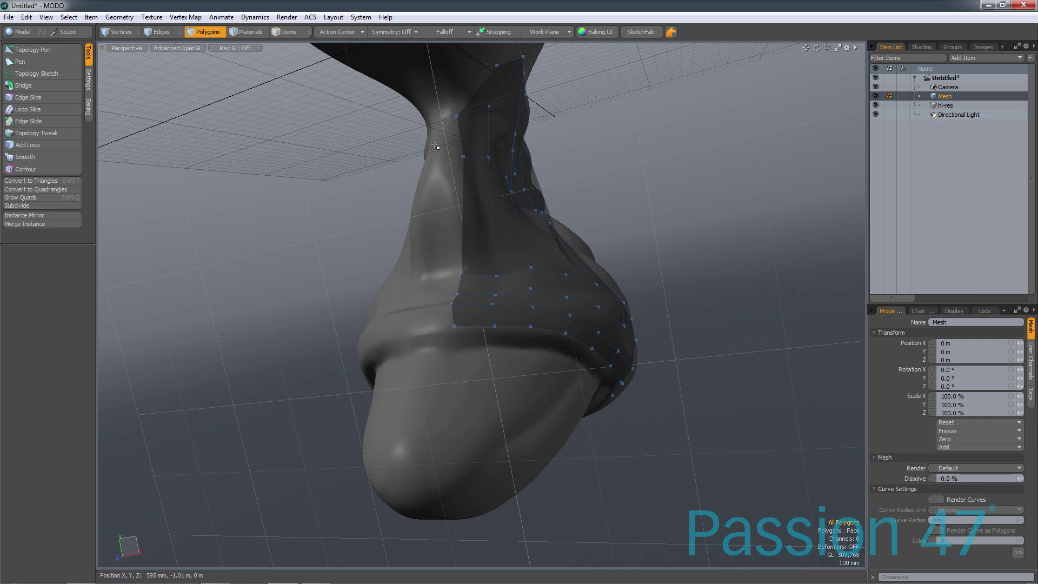
Switch to the Model layout and import concon-low.OBJ from the zBrushExports folder with Import as Static Mesh turned off.
key("ctrl+Tab")
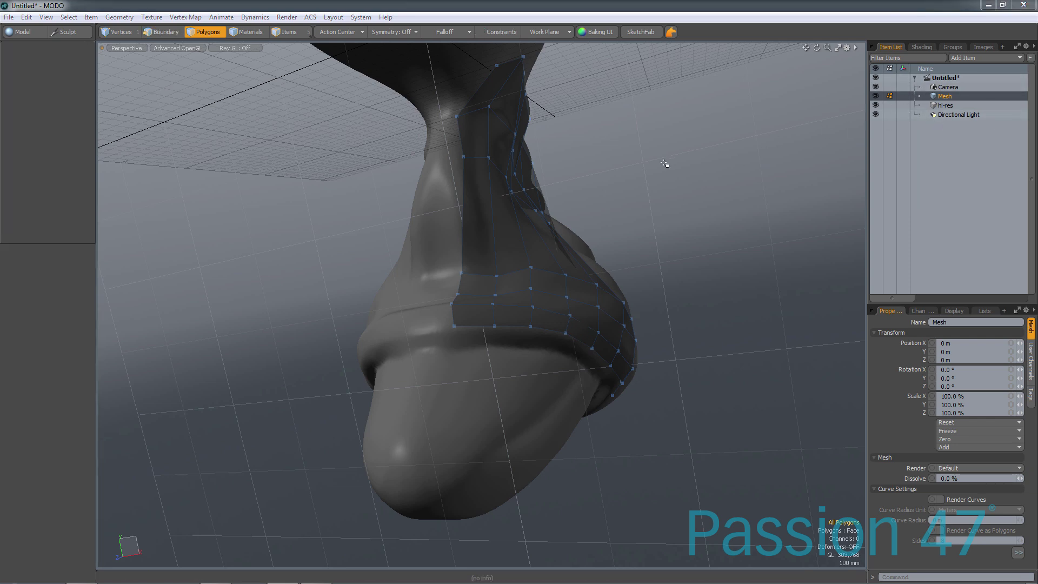
left_click(399, 255)
left_click_drag(260, 159, 209, 88, "alt")
left_click(10, 17)
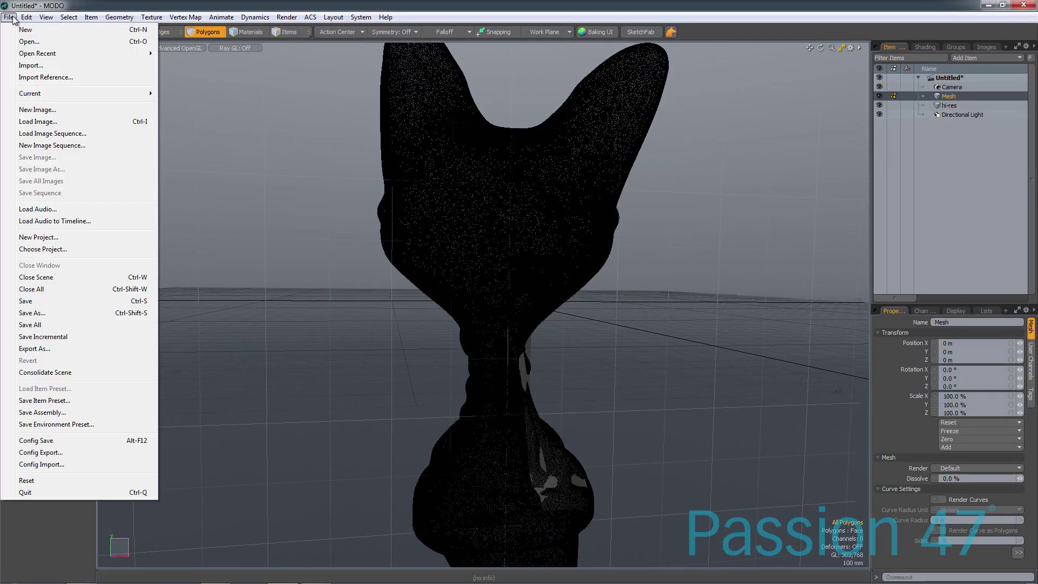
left_click(29, 77)
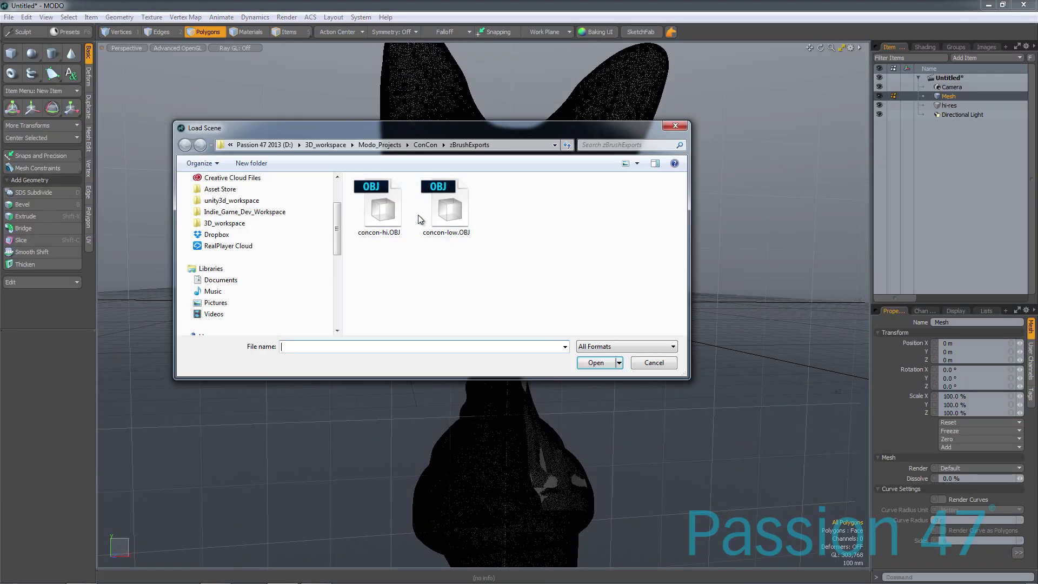
left_click(446, 208)
left_click(597, 364)
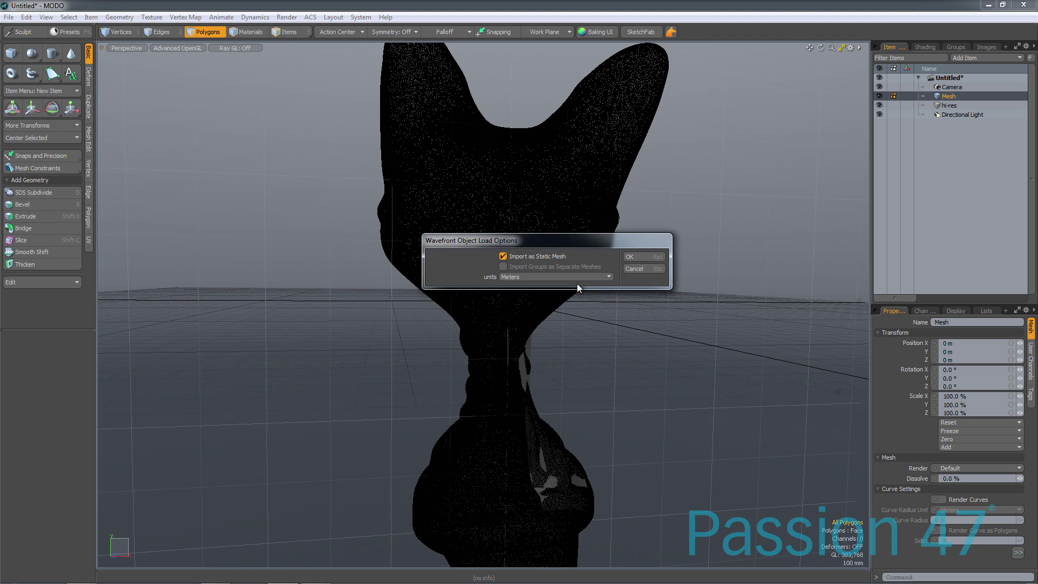
left_click(564, 257)
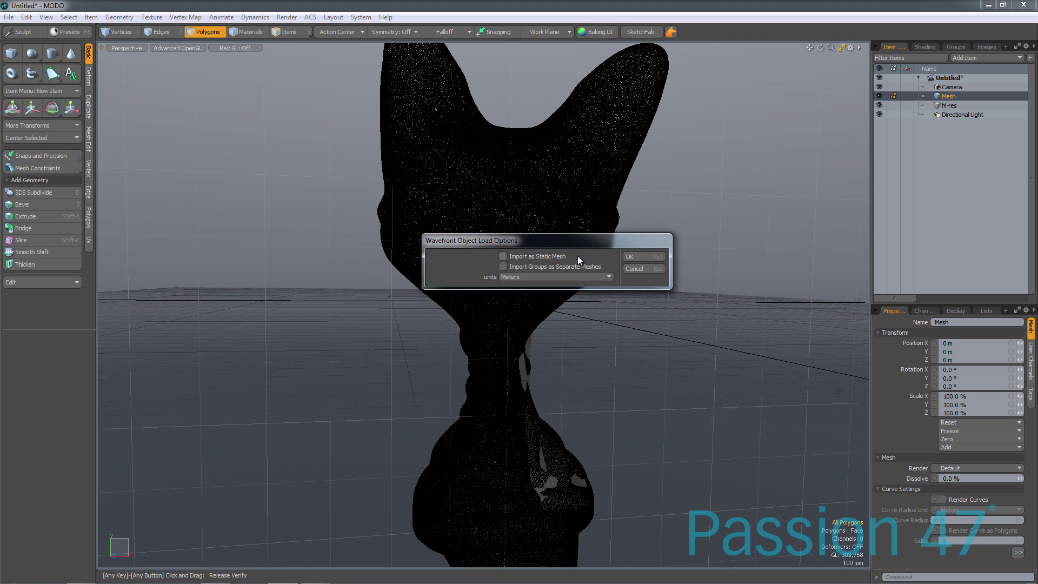
left_click(637, 255)
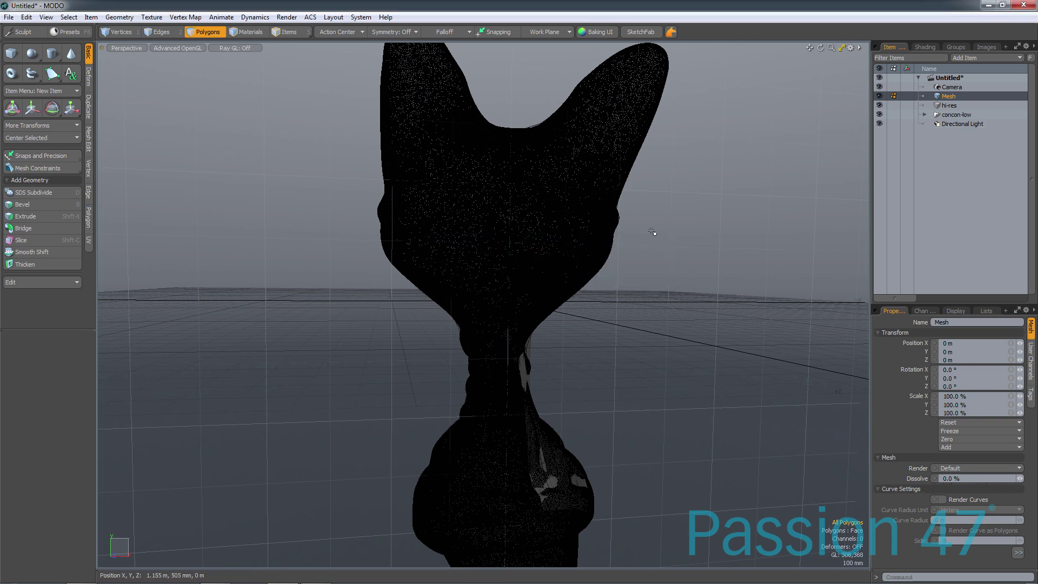
Move the imported mesh out of the concon-low group and rename it low-res.
left_click(925, 115)
left_click_drag(954, 123, 950, 112)
double_click(949, 116)
type("low-res")
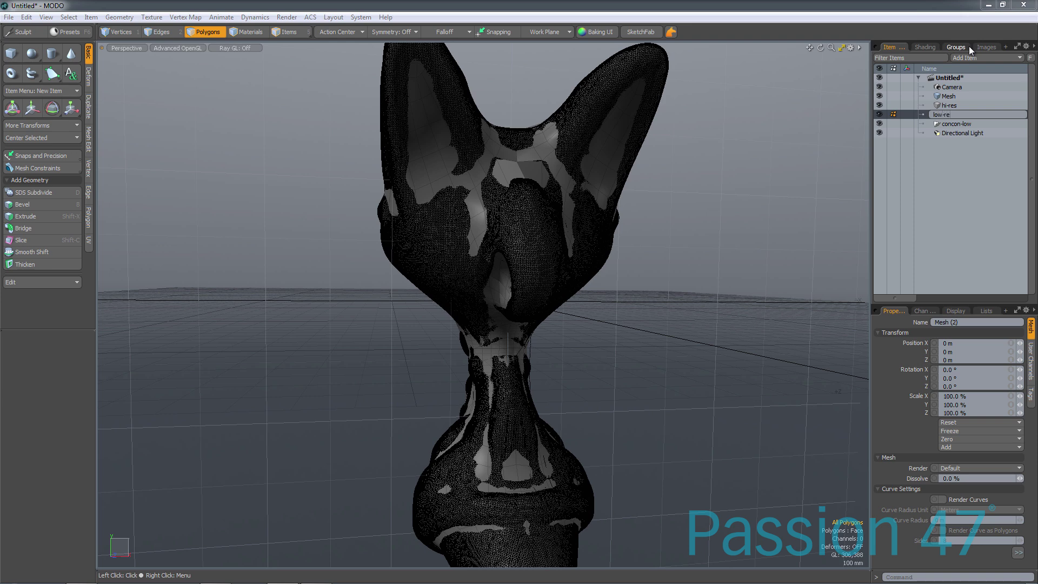
key("Return")
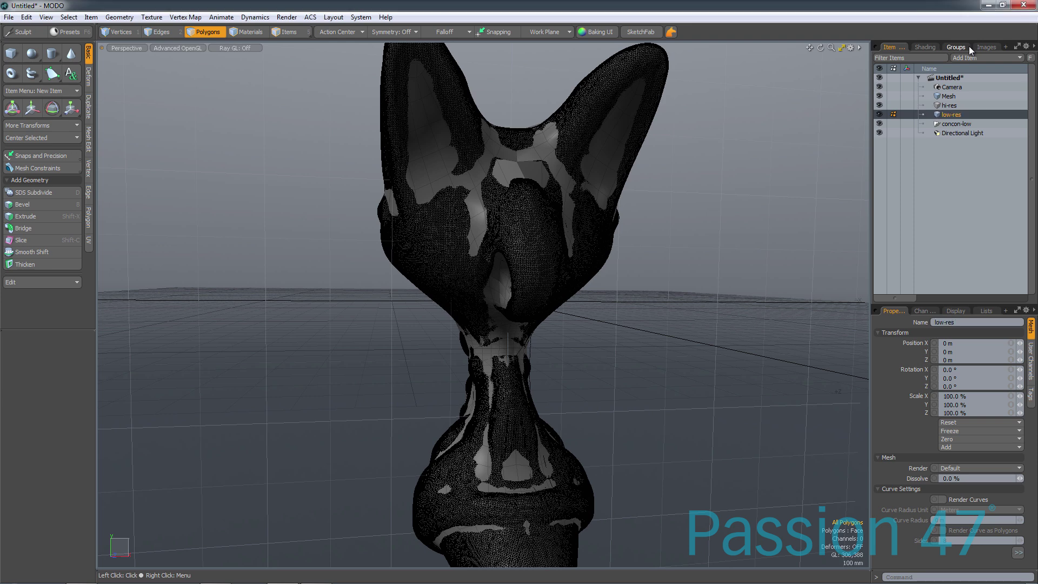
Rename the Mesh item as retopo.
left_click(950, 97)
double_click(950, 96)
type("retopo")
key("Return")
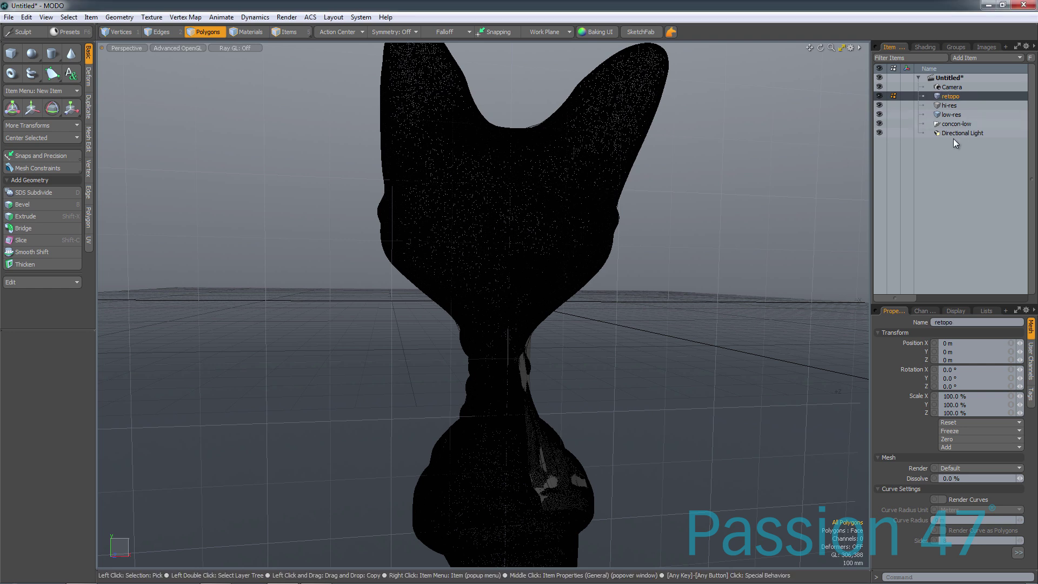
Make the low-res mesh active and hide the hi-res and retopo meshes.
left_click(961, 112)
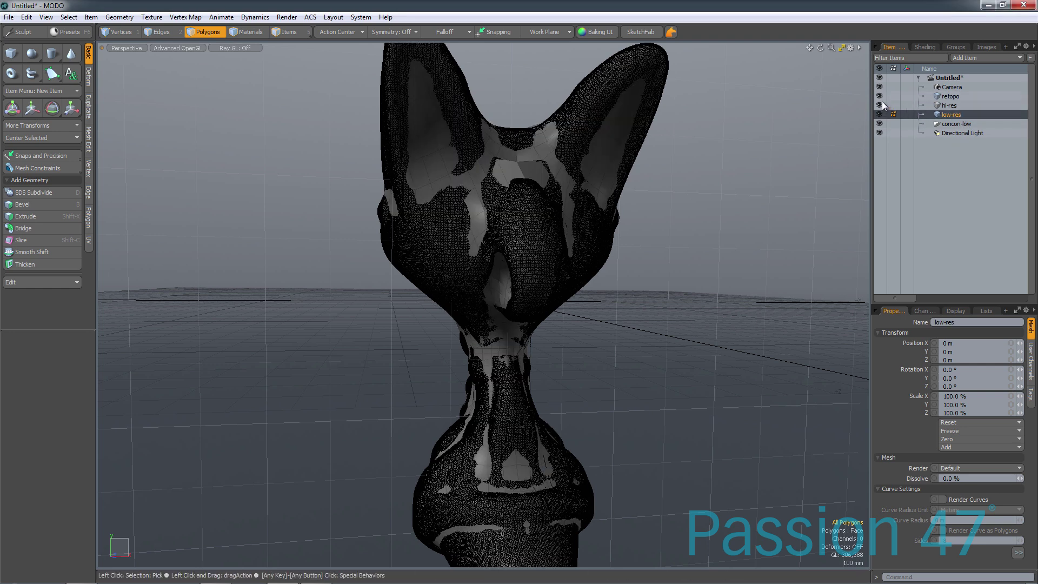
left_click(880, 105)
left_click(880, 95)
Select a zigzag strip of polygons along the side of the low-res head and neck, and clear the selection.
left_click_drag(468, 292, 435, 241, "alt")
mouse_move(450, 190)
left_mouse_down()
mouse_move(456, 317)
mouse_move(463, 216)
left_mouse_up()
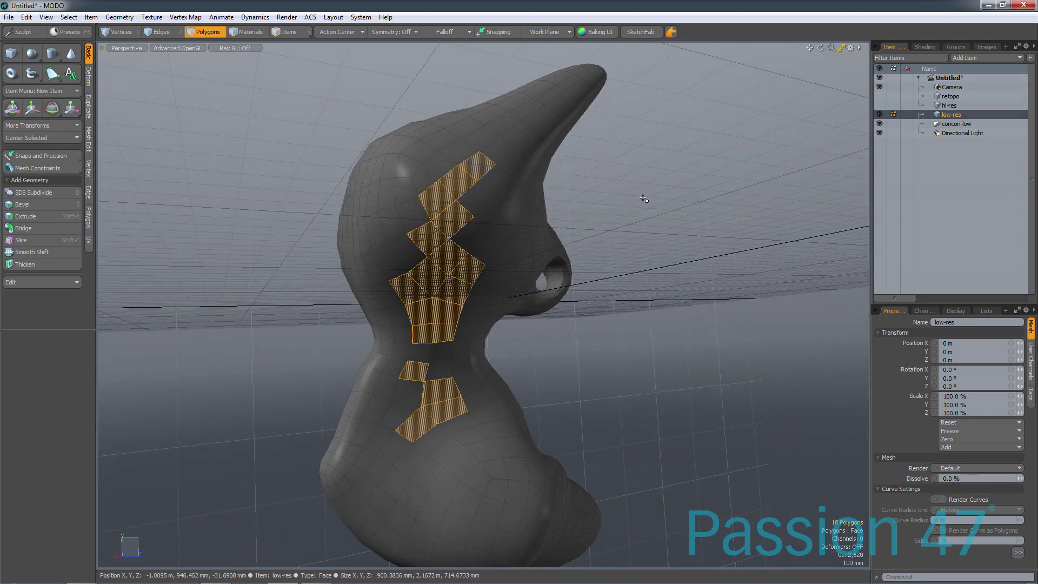
left_click(644, 197)
Try beveling a small patch of polygons on the low-res body, undo the changes, and clear the selection.
mouse_move(719, 301)
left_mouse_down("alt")
mouse_move(564, 318)
mouse_move(476, 283)
mouse_move(608, 302)
mouse_move(568, 314)
left_mouse_up("alt")
left_click(507, 383)
mouse_move(490, 385)
left_mouse_down()
mouse_move(494, 401)
mouse_move(484, 383)
mouse_move(468, 381)
left_mouse_up()
key("b")
left_click_drag(638, 381, 719, 406, "alt")
left_click_drag(535, 374, 646, 318)
left_click_drag(647, 318, 426, 133, "alt")
key("space")
left_click(663, 274)
key("ctrl+z")
key("ctrl+z")
key("ctrl+z")
key("ctrl+z")
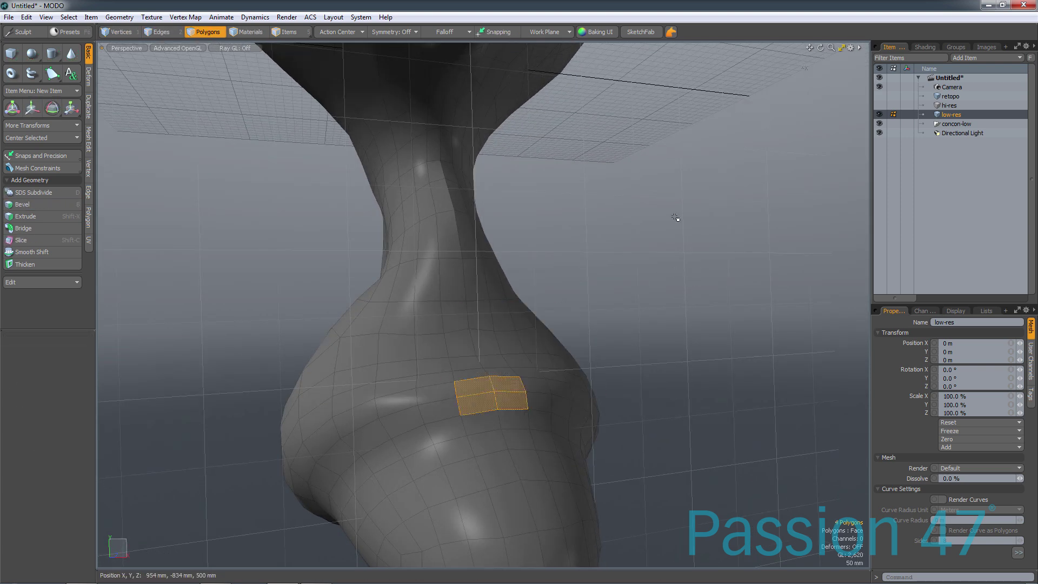
left_click(691, 146)
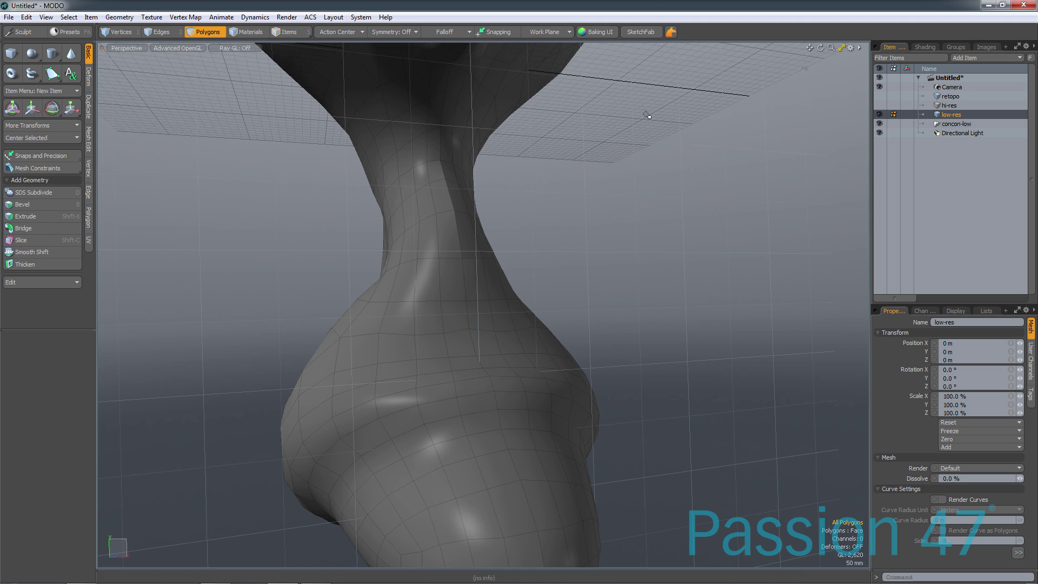
Select polygons inside the nose opening of the low-res mesh and grow the selection outward over the surrounding surface.
left_click_drag(647, 318, 550, 360, "alt")
left_click(538, 363)
left_click_drag(562, 405, 587, 421, "alt")
mouse_move(595, 422)
right_mouse_down("shift")
mouse_move(464, 445)
mouse_move(600, 471)
right_mouse_up("shift")
mouse_move(706, 326)
left_mouse_down("alt")
mouse_move(719, 442)
mouse_move(658, 292)
mouse_move(638, 330)
mouse_move(698, 311)
left_mouse_up("alt")
left_click(566, 352)
left_click_drag(567, 352, 590, 273, "alt")
left_click_drag(593, 338, 572, 347, "shift")
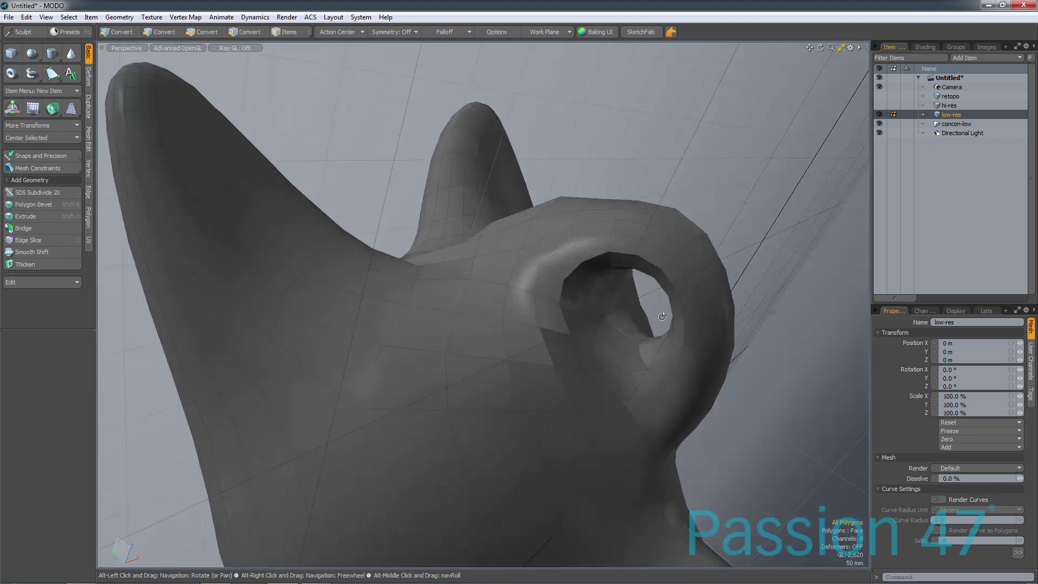
left_click_drag(645, 324, 609, 344)
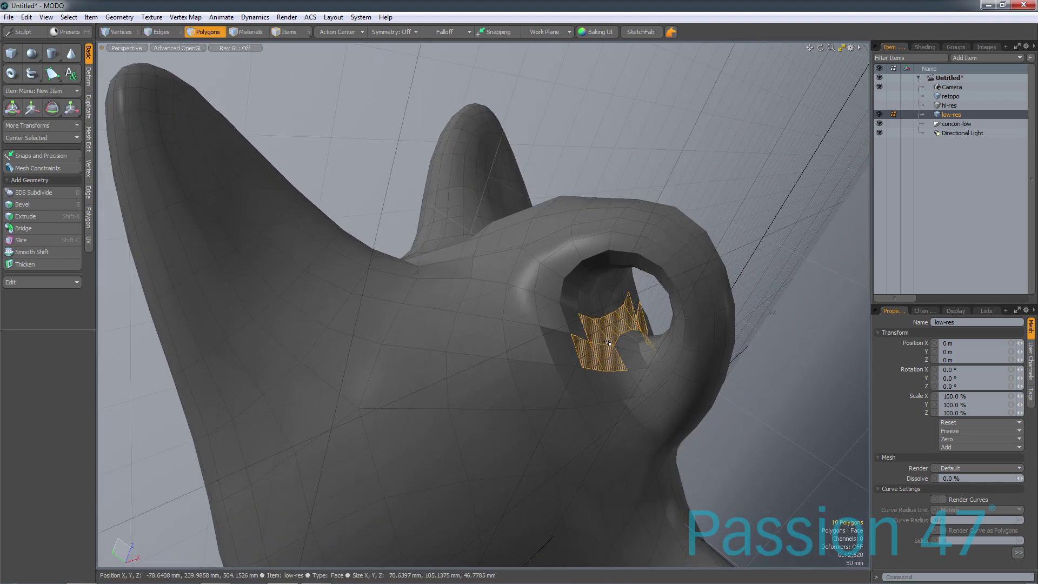
key("shift+Up")
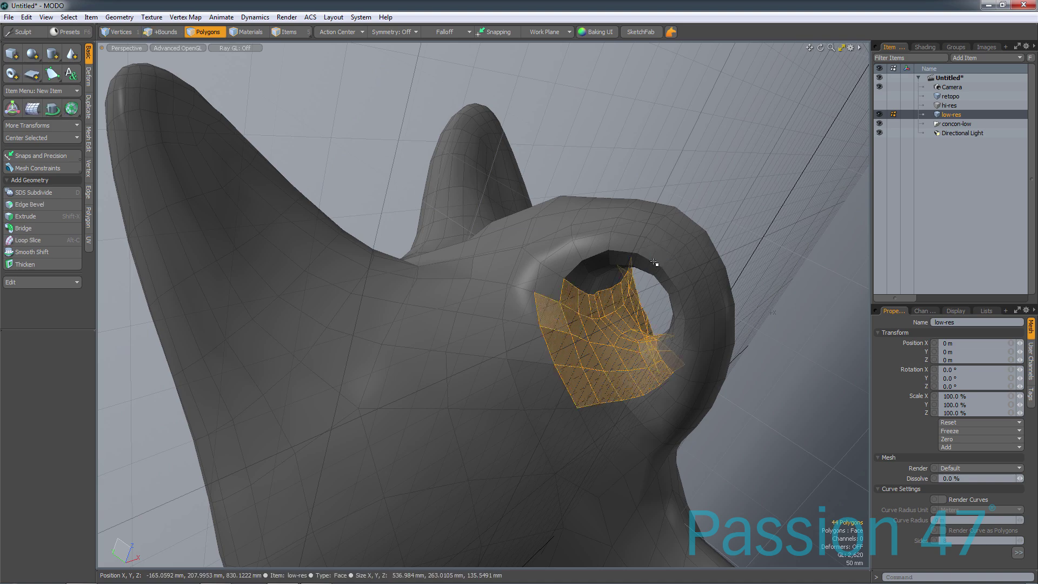
key("shift+Up")
key("shift+Up")
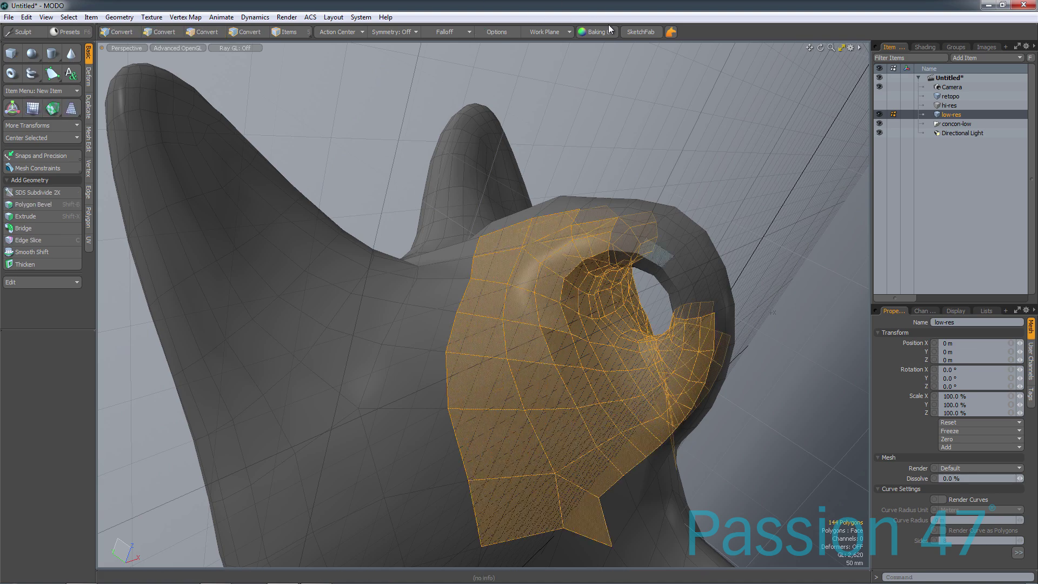
Grow the selection further across the nose bridge and lasso the remaining unselected nose polygons on both sides.
left_click_drag(654, 263, 492, 298, "alt")
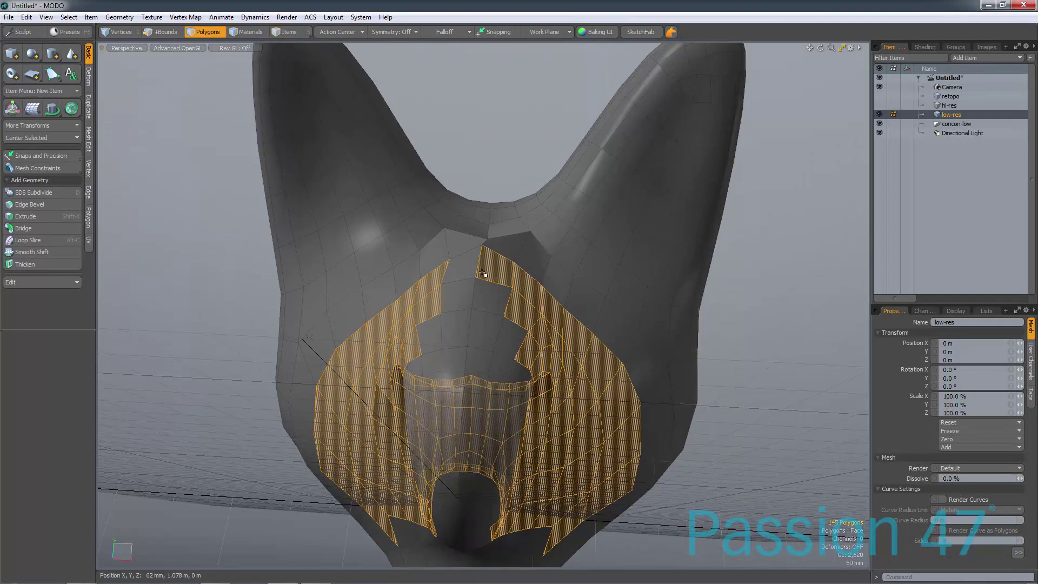
key("shift+Up")
key("shift+Up")
left_click_drag(471, 319, 617, 261, "alt")
key("shift+Up")
mouse_move(774, 414)
left_mouse_down("alt")
mouse_move(494, 262)
mouse_move(460, 259)
left_mouse_up("alt")
left_click_drag(509, 374, 359, 346, "alt")
right_click_drag(357, 301, 309, 469, "shift")
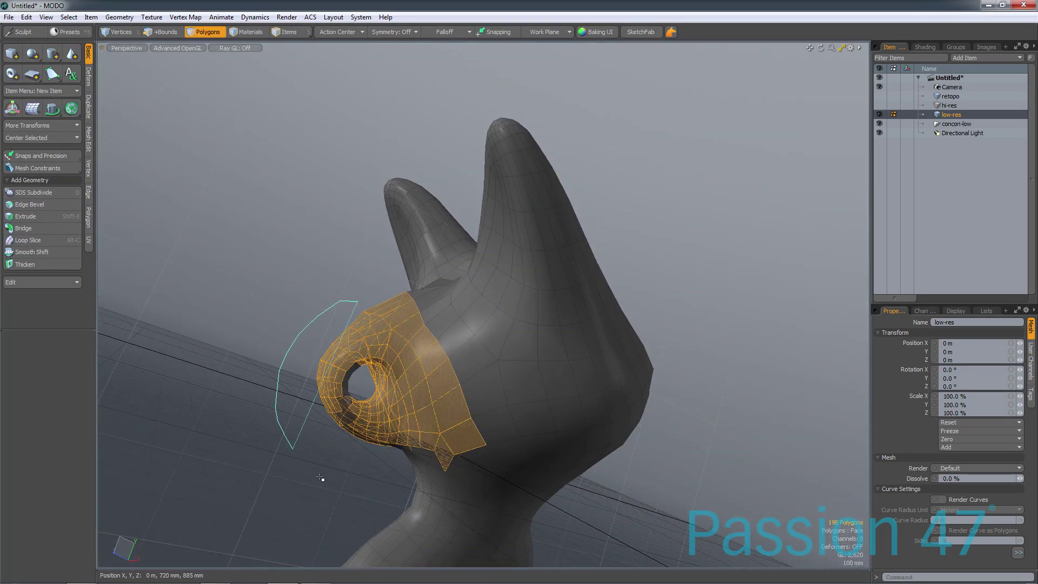
right_click_drag(404, 429, 401, 431, "shift")
Deselect the stray polygons along the outer border of the nose selection on both sides.
mouse_move(402, 431)
left_mouse_down("alt")
mouse_move(594, 262)
mouse_move(492, 384)
mouse_move(492, 399)
left_mouse_up("alt")
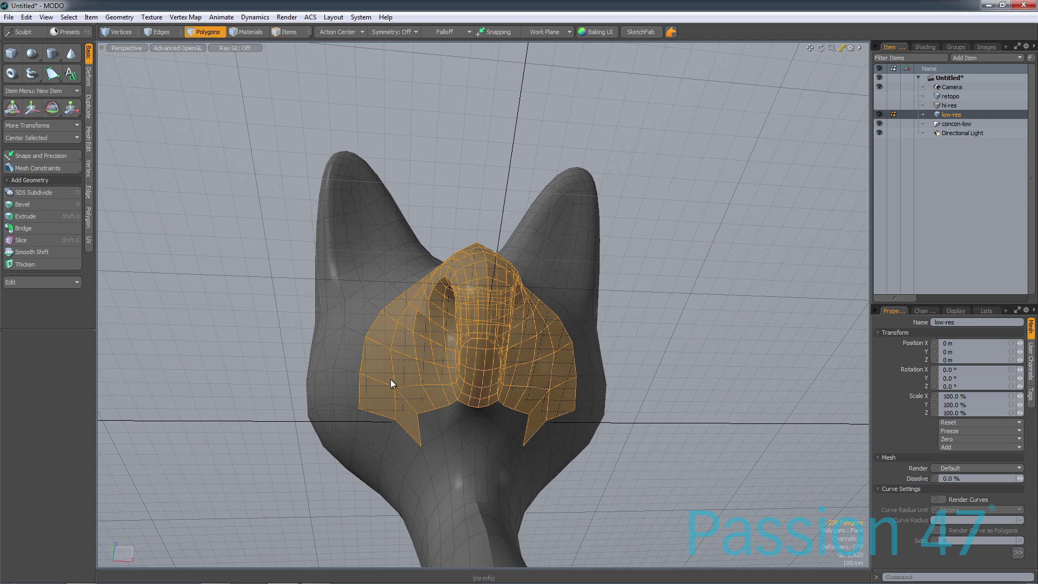
mouse_move(402, 404)
left_mouse_down("ctrl")
mouse_move(373, 377)
mouse_move(412, 282)
left_mouse_up("ctrl")
left_click_drag(459, 188, 459, 432, "alt")
mouse_move(412, 352)
left_mouse_down("ctrl")
mouse_move(463, 329)
mouse_move(552, 401)
mouse_move(537, 459)
left_mouse_up("ctrl")
mouse_move(578, 314)
left_mouse_down("alt")
mouse_move(599, 408)
mouse_move(545, 445)
mouse_move(709, 287)
mouse_move(735, 295)
left_mouse_up("alt")
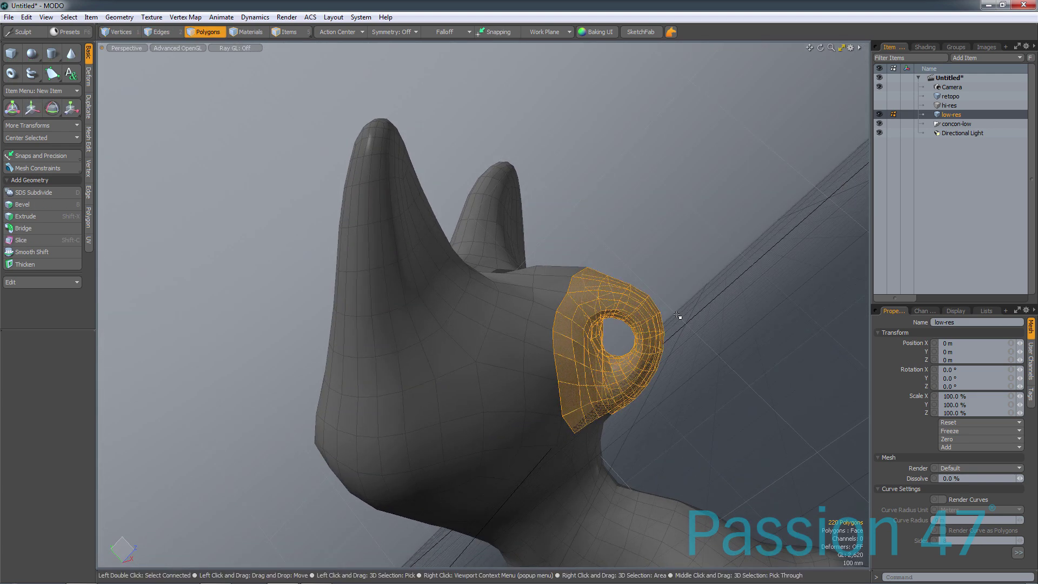
Copy the selected nose polygons from low-res, hide that mesh, and paste them into the retopo mesh.
key("ctrl")
left_click(948, 96)
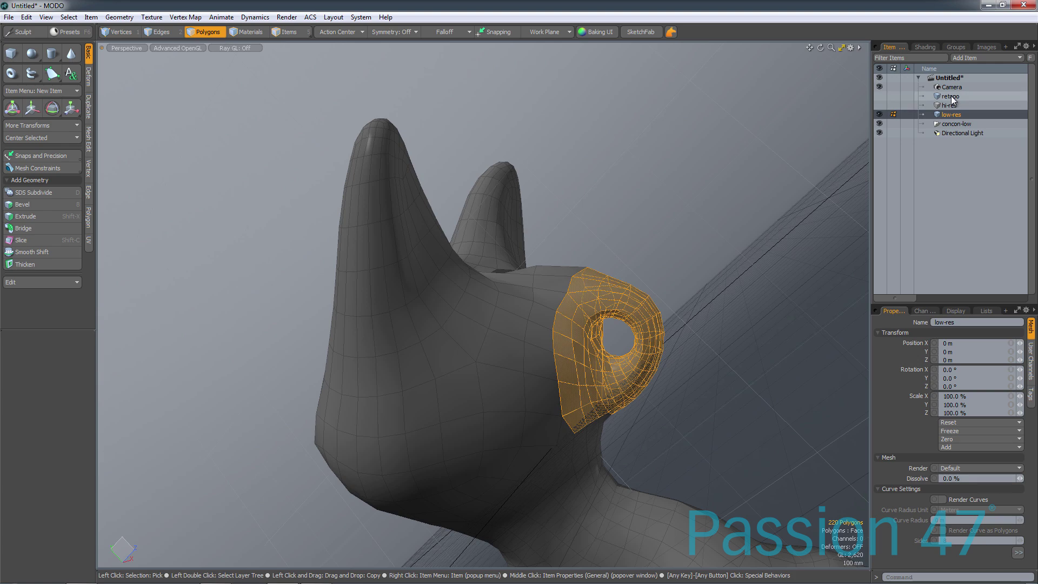
left_click(880, 114)
left_click_drag(772, 327, 389, 359, "alt")
left_click_drag(391, 314, 443, 330, "alt")
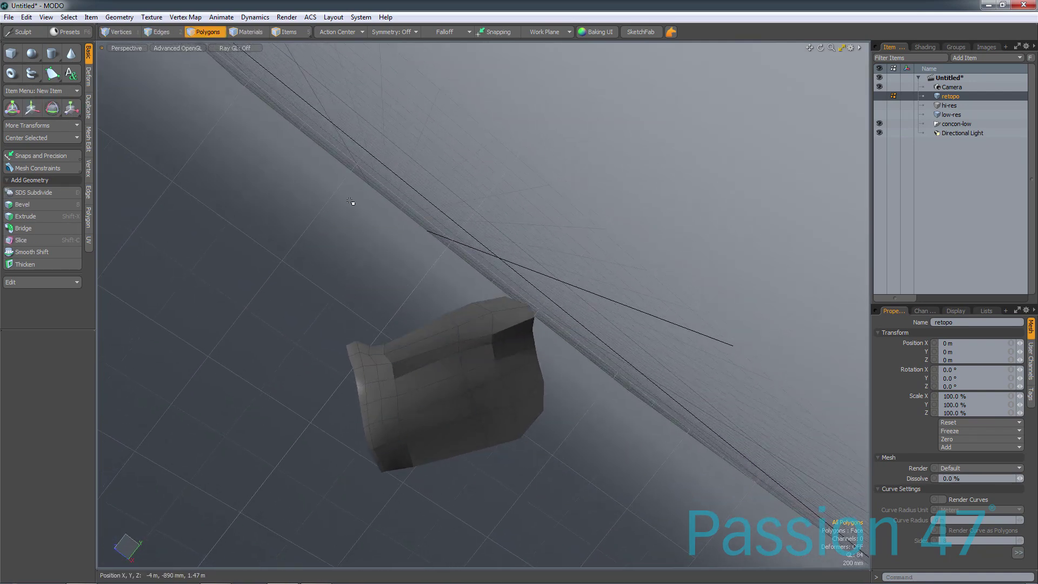
left_click_drag(505, 255, 860, 85, "alt")
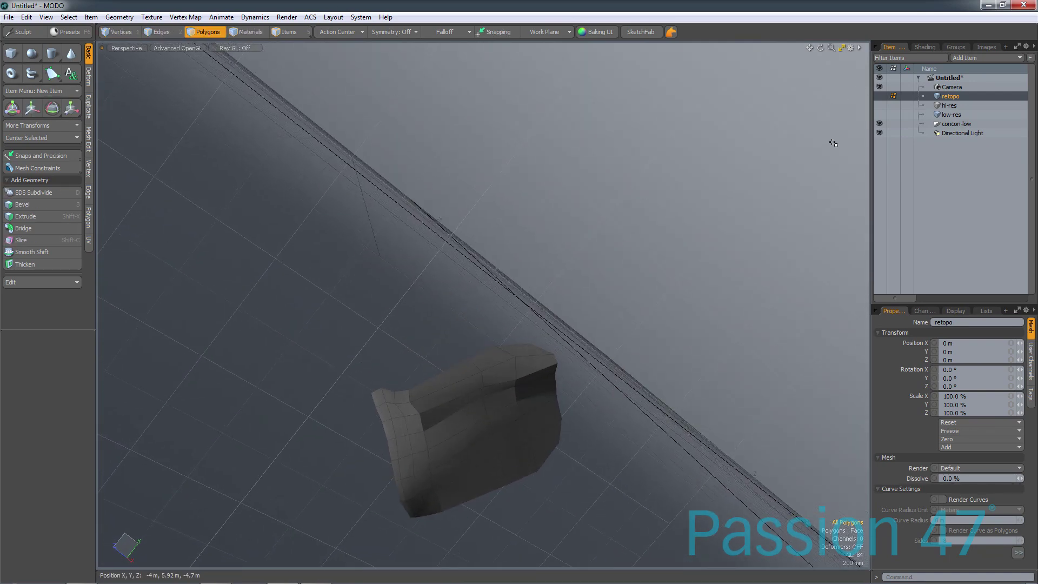
key("ctrl+z")
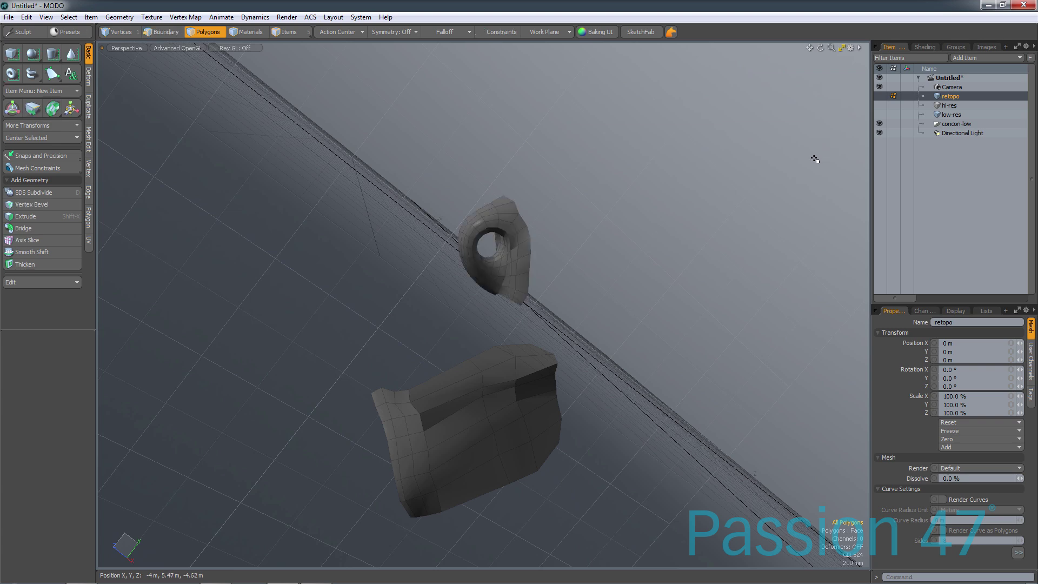
left_click_drag(480, 294, 532, 215, "alt")
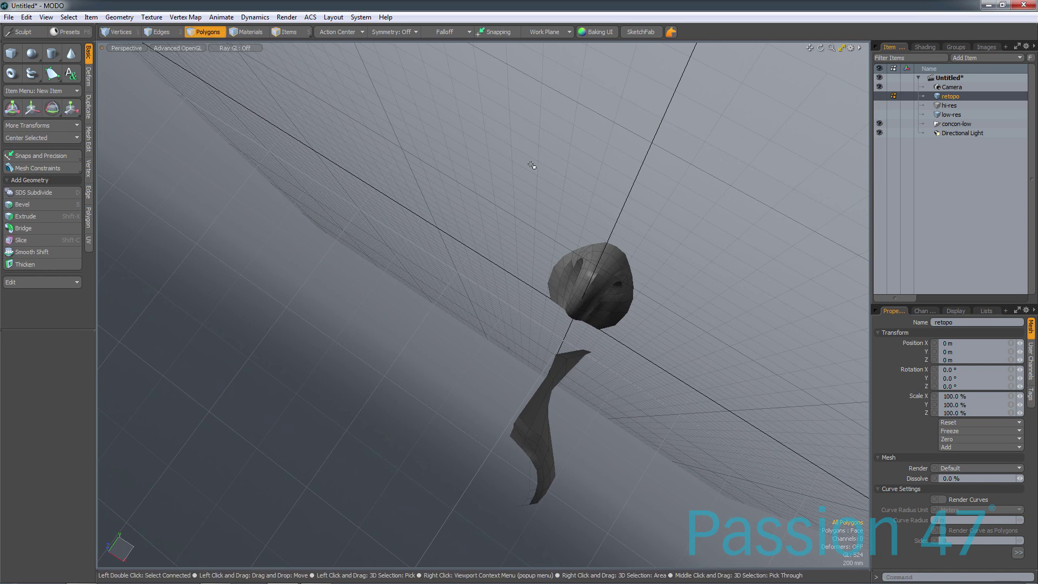
left_click_drag(562, 276, 487, 333, "alt")
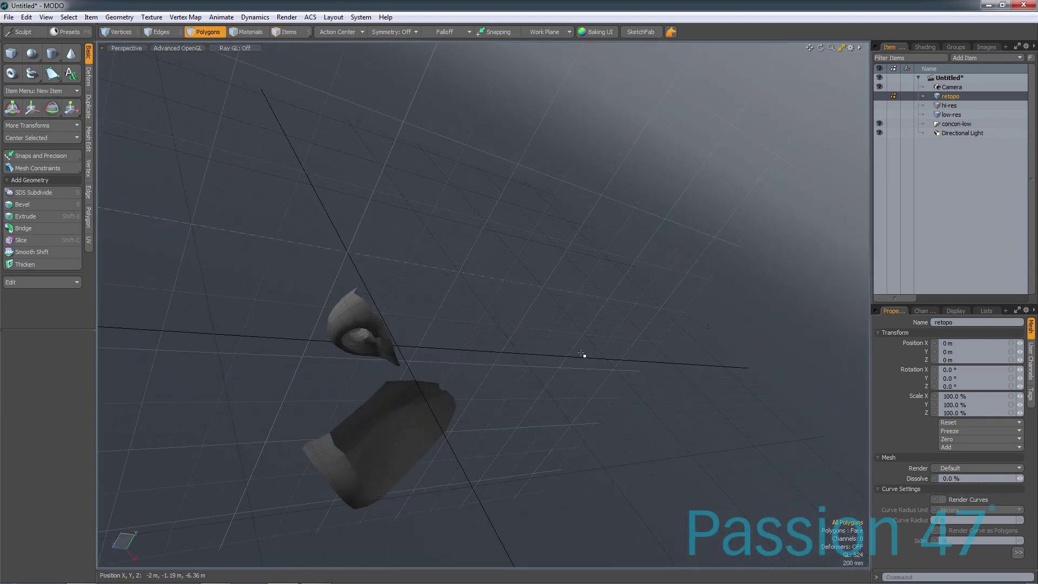
Copy two adjacent polygons at the center of the low-res neck and paste them into the retopo mesh.
left_click(946, 114)
left_click_drag(541, 157, 315, 364, "alt")
left_click(315, 362)
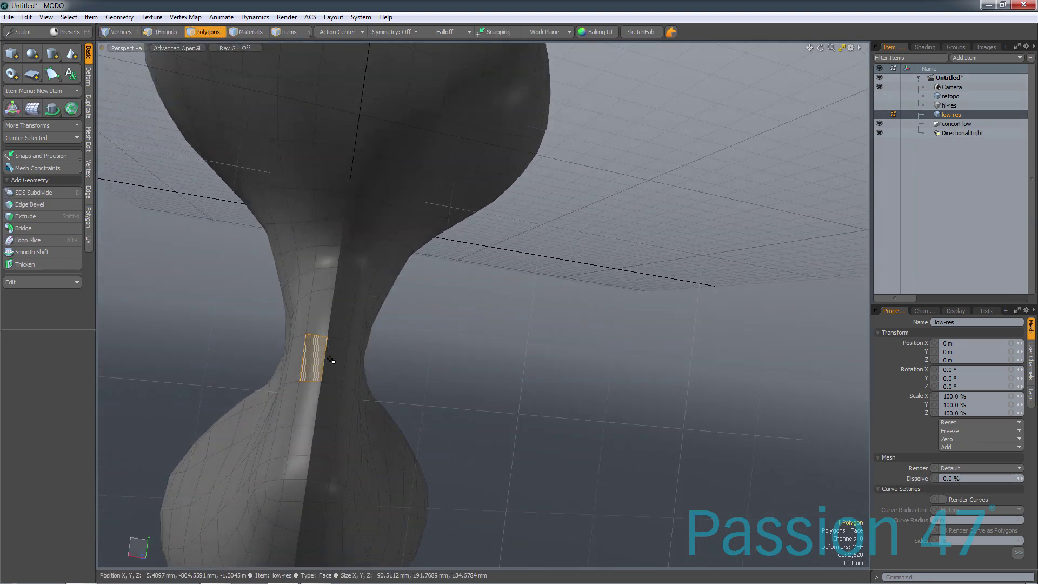
left_click(333, 359, "shift")
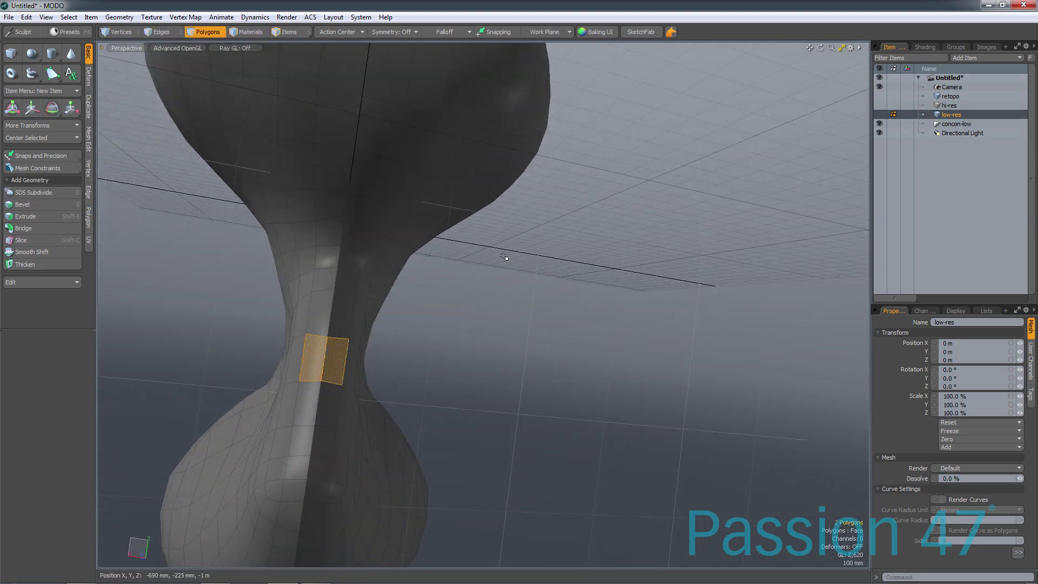
left_click(950, 96)
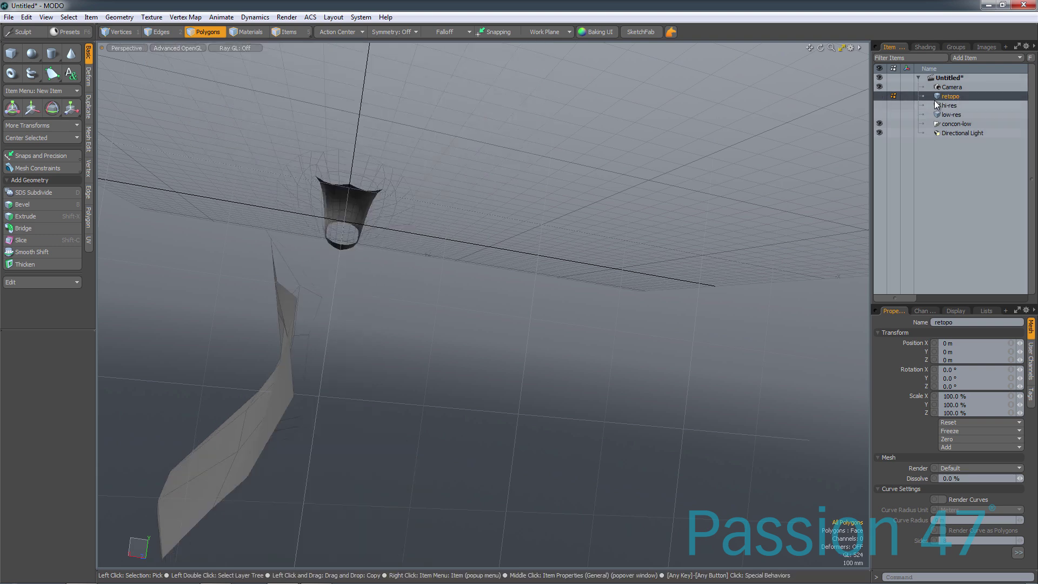
key("ctrl+v")
left_click_drag(442, 306, 649, 293, "alt")
left_click_drag(433, 381, 387, 391, "alt")
Switch to the Topology layout and show the hi-res mesh behind the retopo mesh.
key("ctrl+Tab")
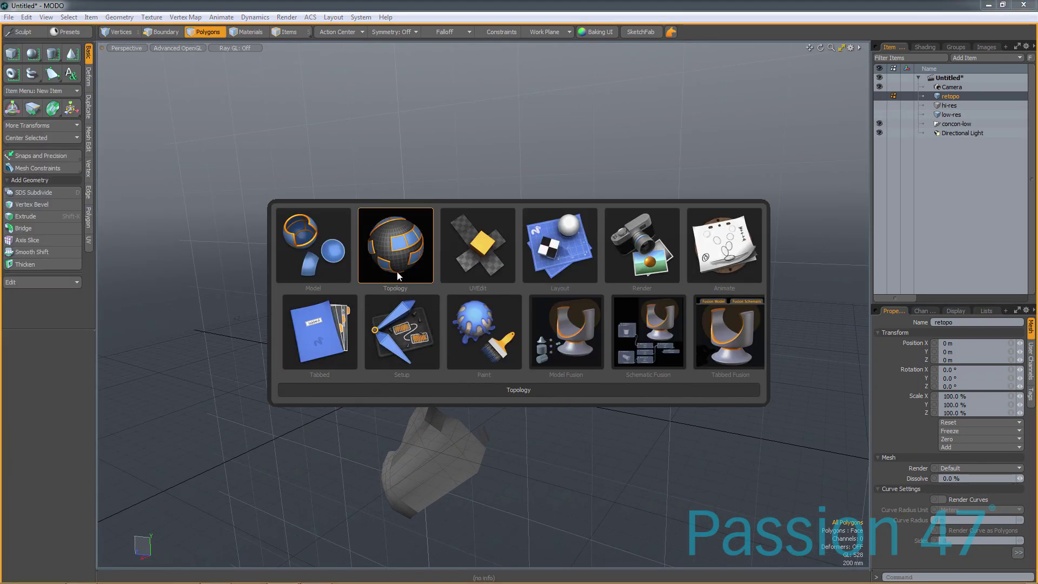
left_click(366, 281)
left_click_drag(524, 229, 414, 338, "alt")
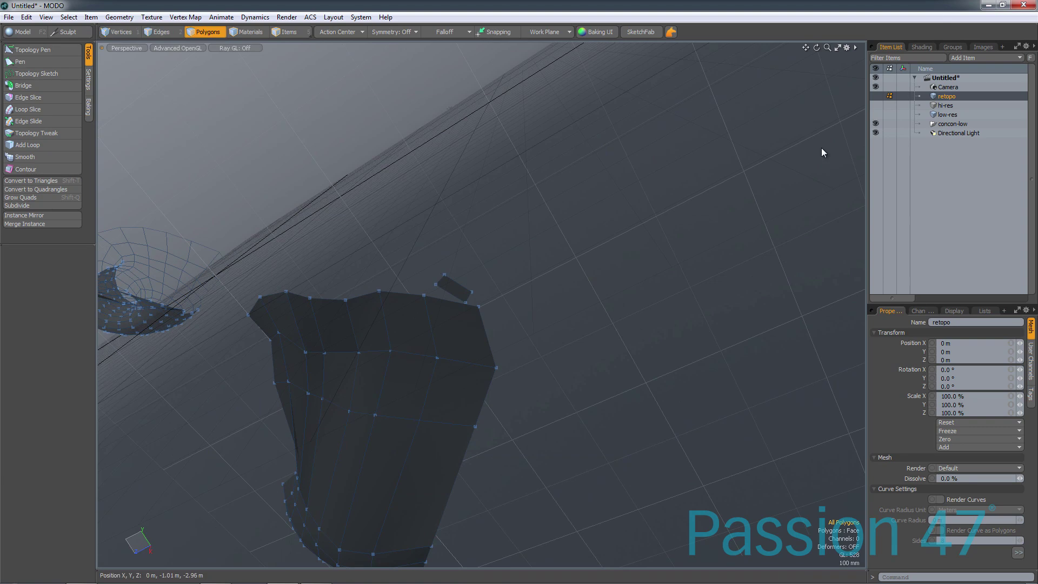
left_click(876, 106)
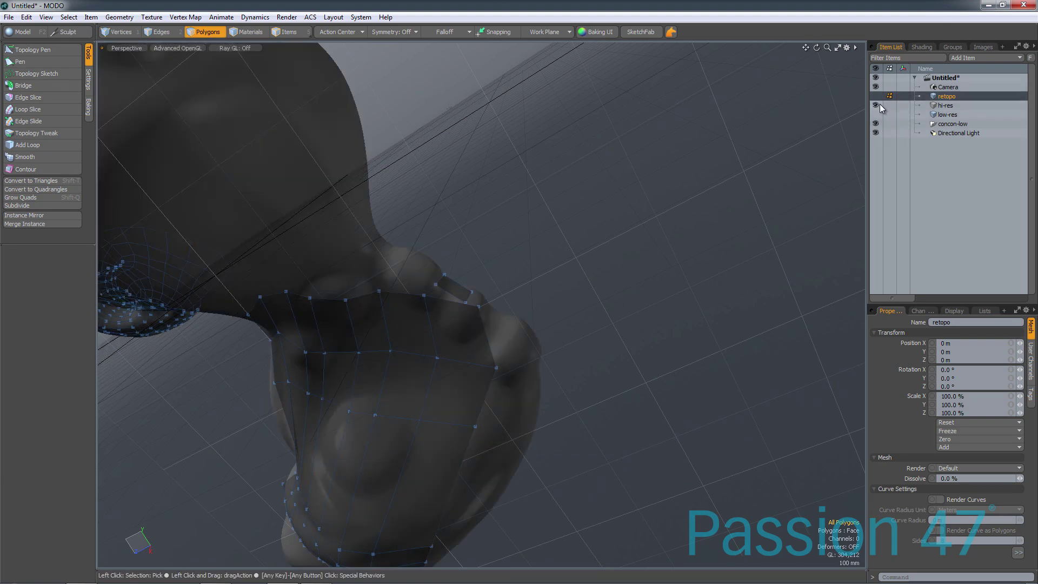
mouse_move(581, 265)
left_mouse_down("alt")
mouse_move(672, 309)
mouse_move(558, 289)
mouse_move(560, 342)
mouse_move(609, 299)
mouse_move(601, 260)
left_mouse_up("alt")
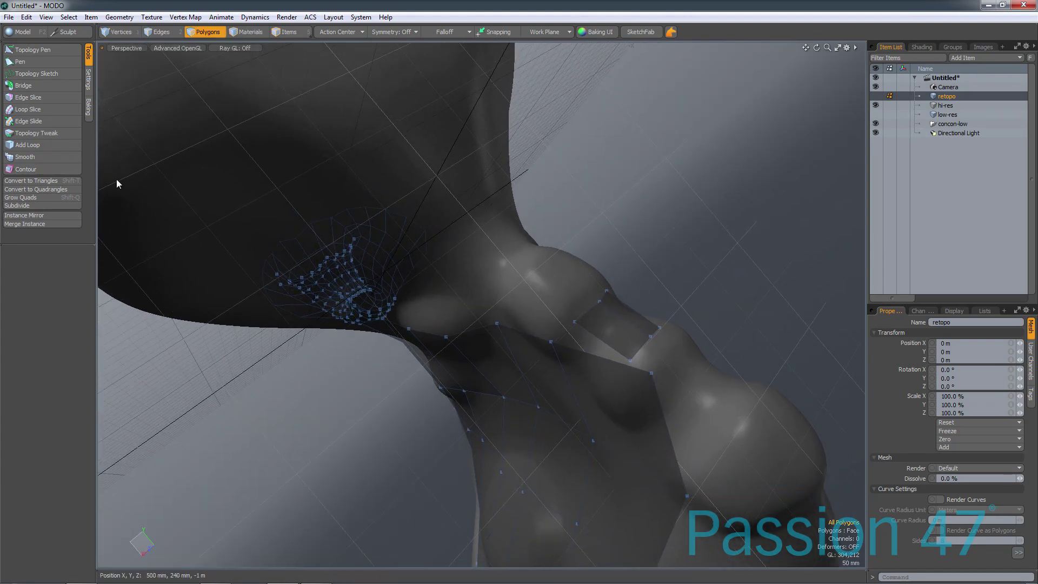
Extend an edge of the pasted neck patch with the Topology Pen and join it to the existing retopo strip.
left_click(45, 50)
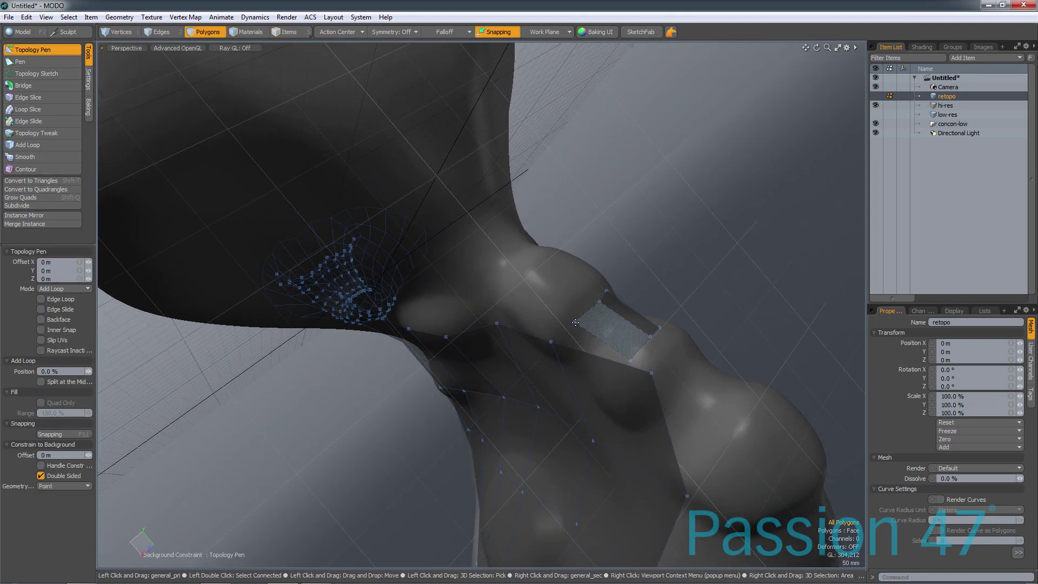
left_click_drag(577, 327, 551, 342, "shift")
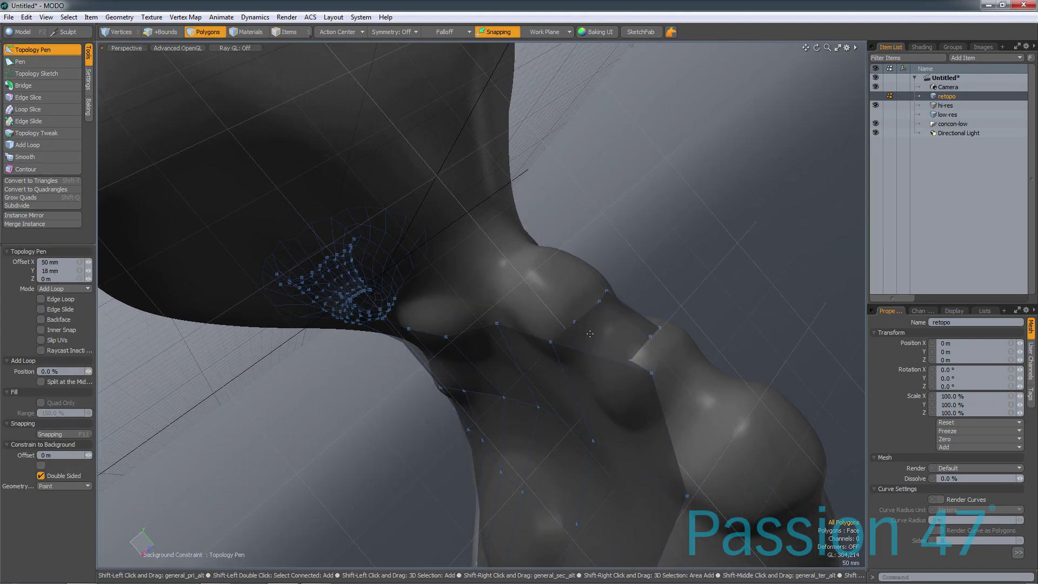
left_click_drag(651, 373, 653, 371)
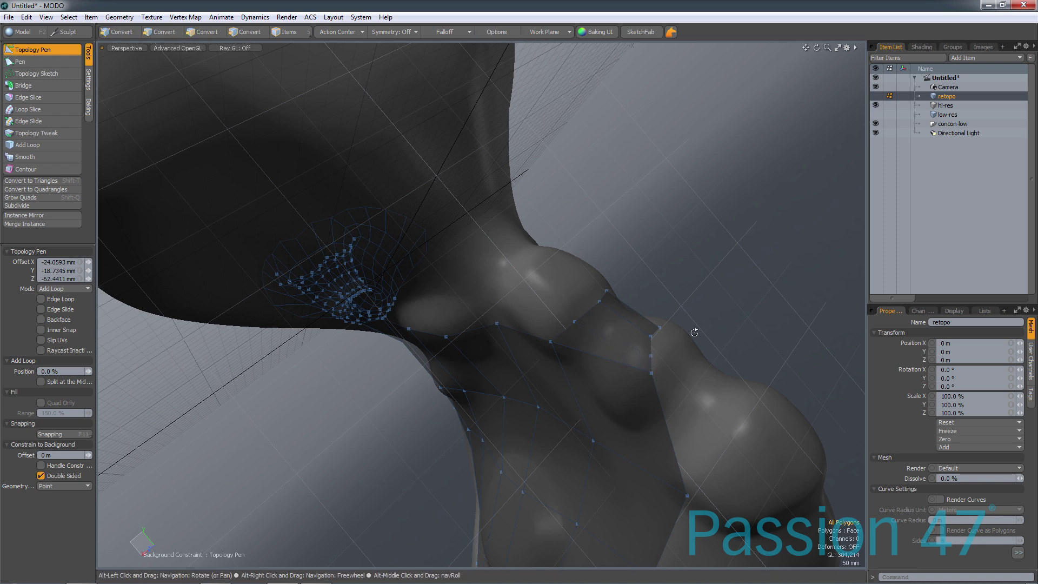
Build more quads with the Topology Pen between the neck patch and the retopo strip, following the hi-res sculpt.
left_click_drag(695, 332, 647, 364, "alt")
left_click_drag(646, 317, 593, 362, "alt")
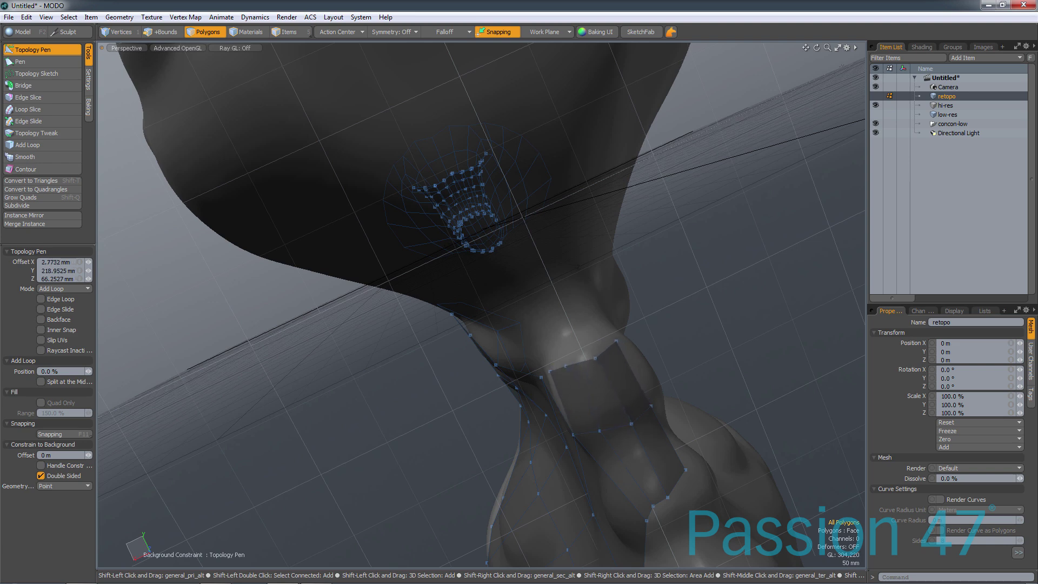
left_click_drag(587, 326, 555, 368, "alt")
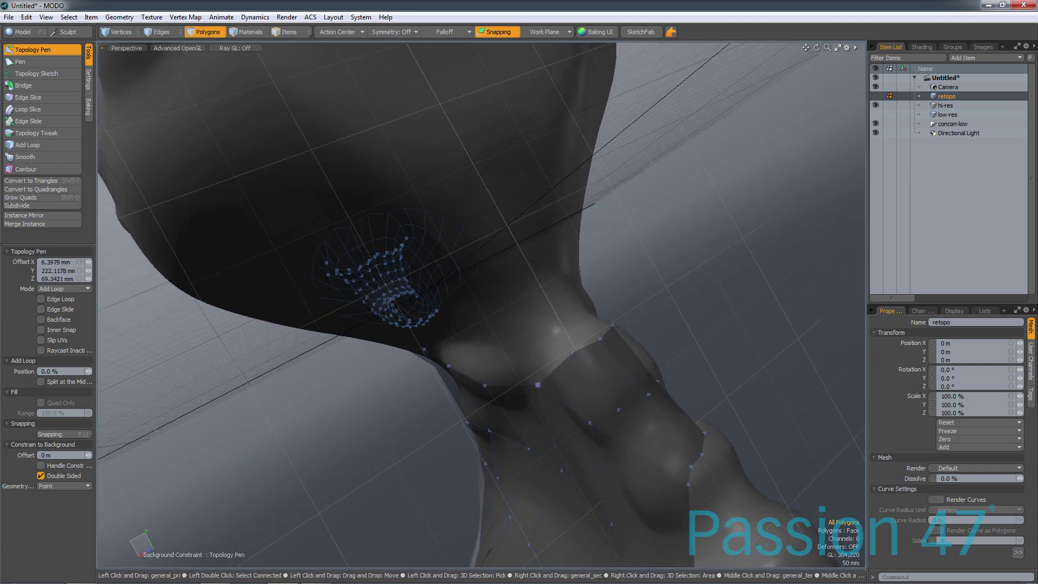
left_click_drag(595, 335, 571, 336, "alt")
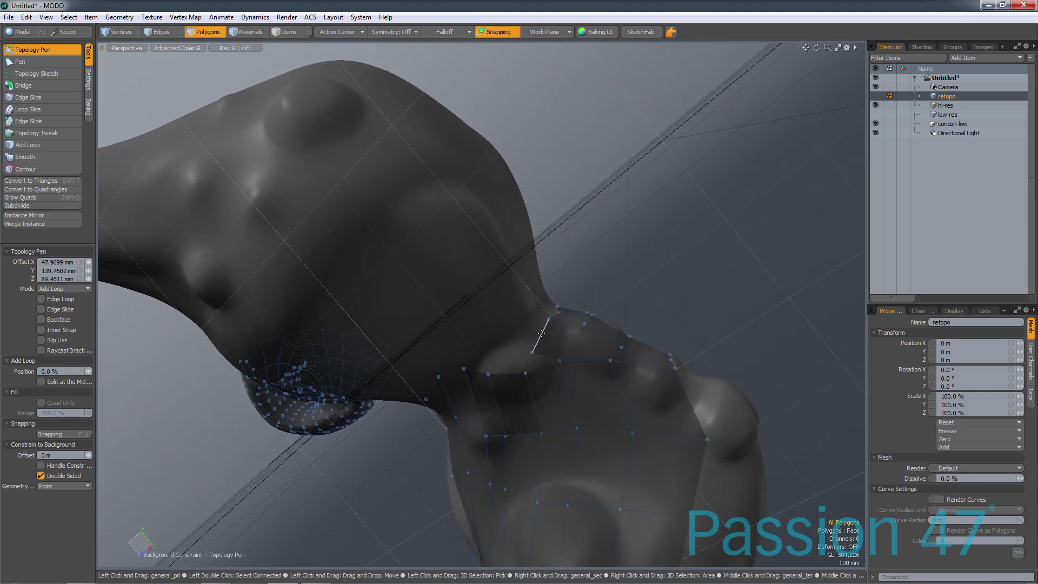
left_click_drag(525, 373, 568, 338, "alt")
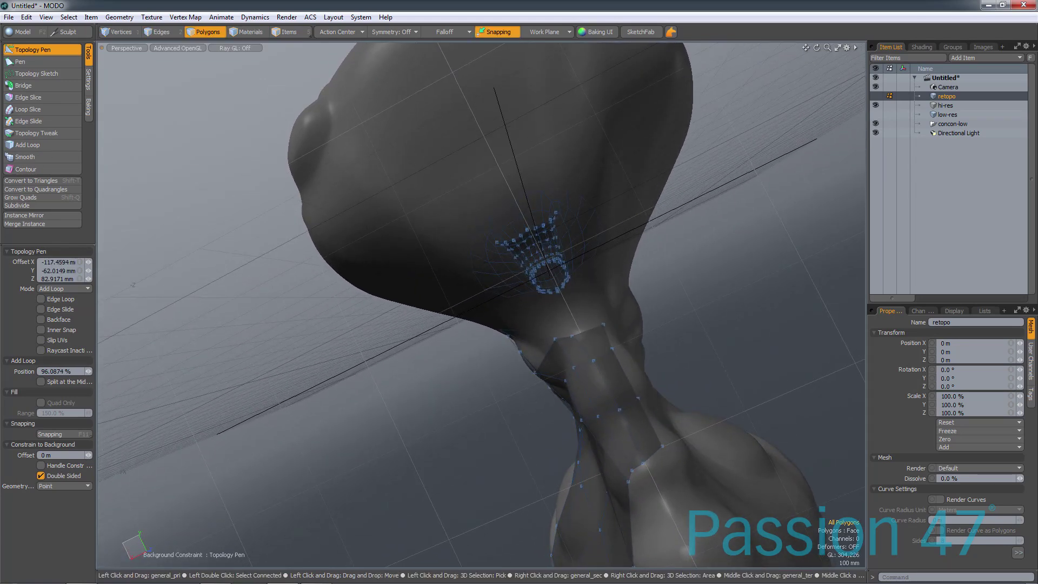
left_click_drag(589, 322, 428, 303, "alt")
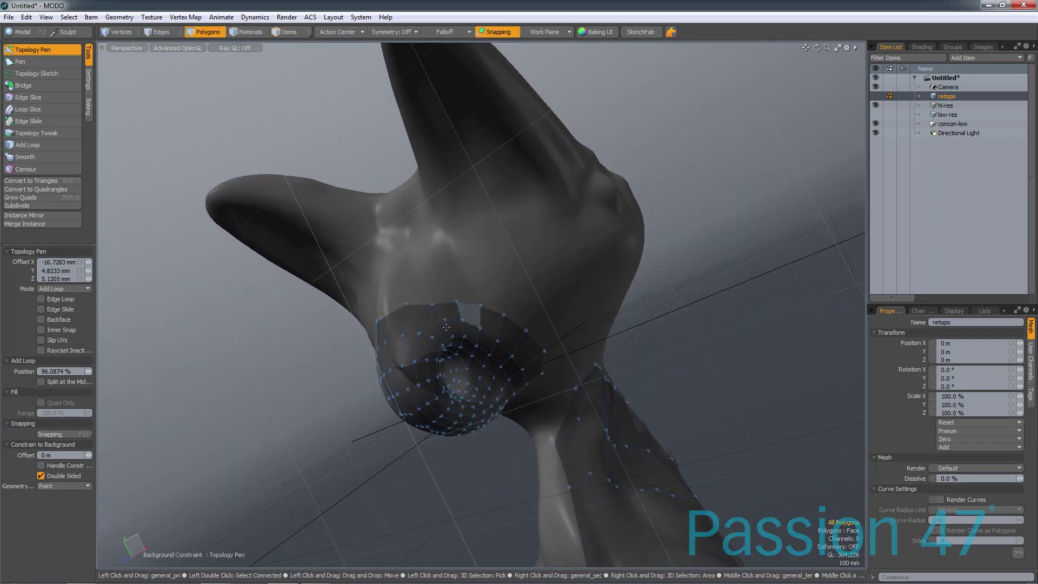
left_click_drag(386, 336, 486, 308, "ctrl+alt")
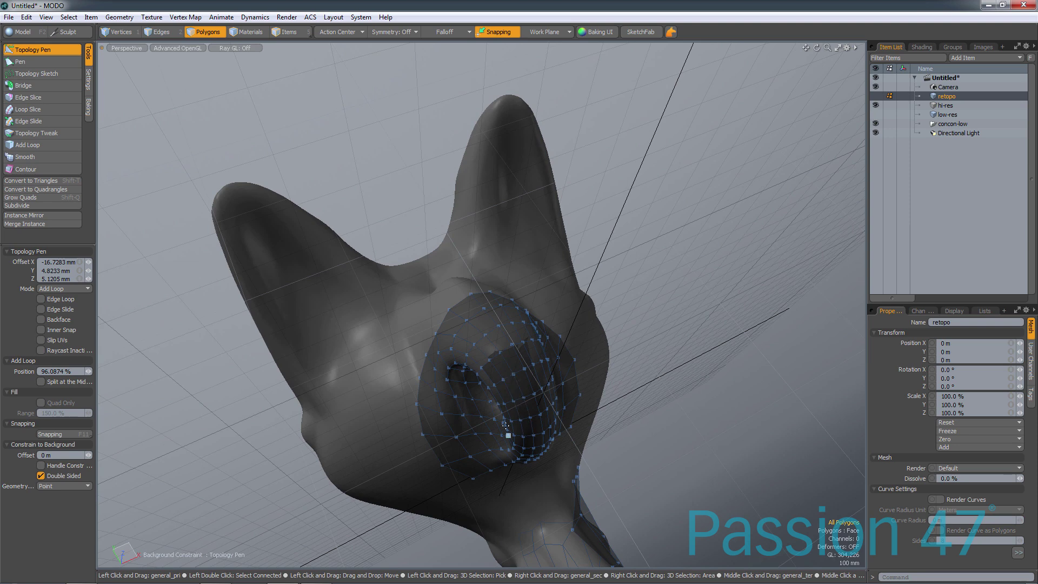
Leave the Topology Pen for edge selection and examine the retopo patches on the head, neck and body from several angles against the hi-res sculpt.
left_click_drag(503, 373, 502, 353, "alt")
key("2")
key("3")
key("2")
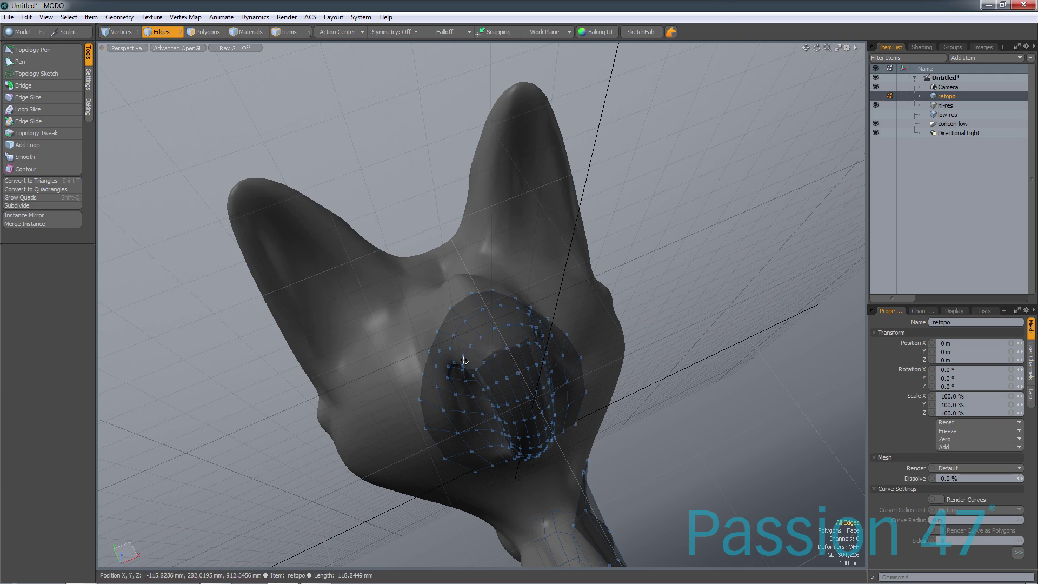
left_click_drag(660, 283, 622, 346, "alt")
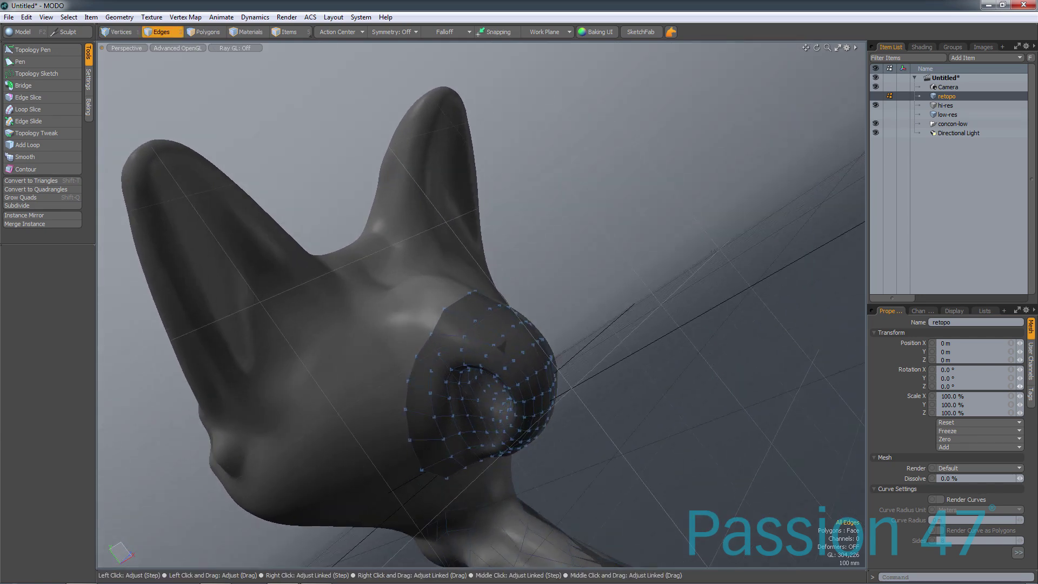
left_click_drag(598, 394, 458, 318, "alt")
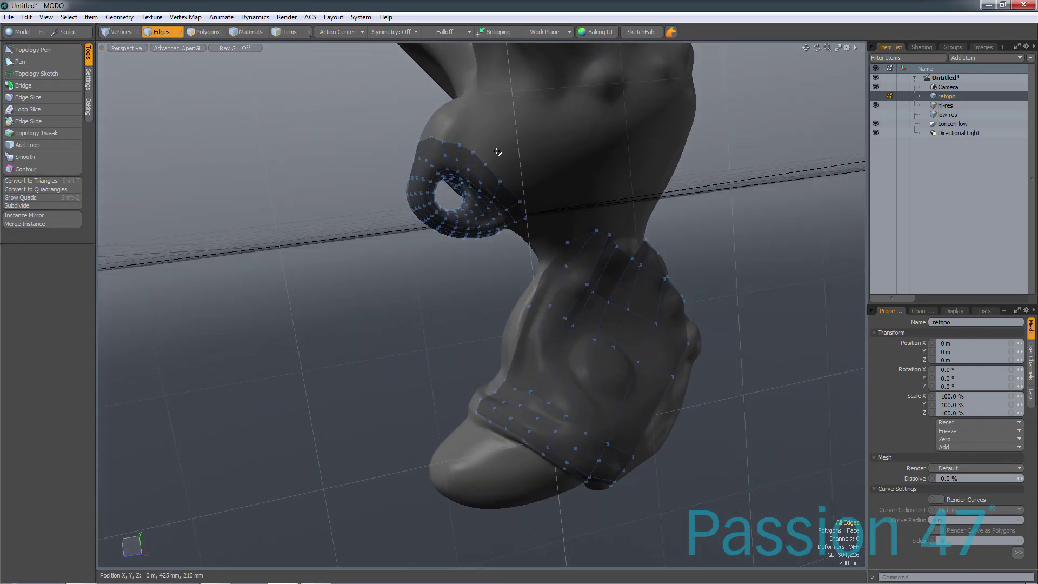
left_click_drag(500, 179, 566, 338, "alt")
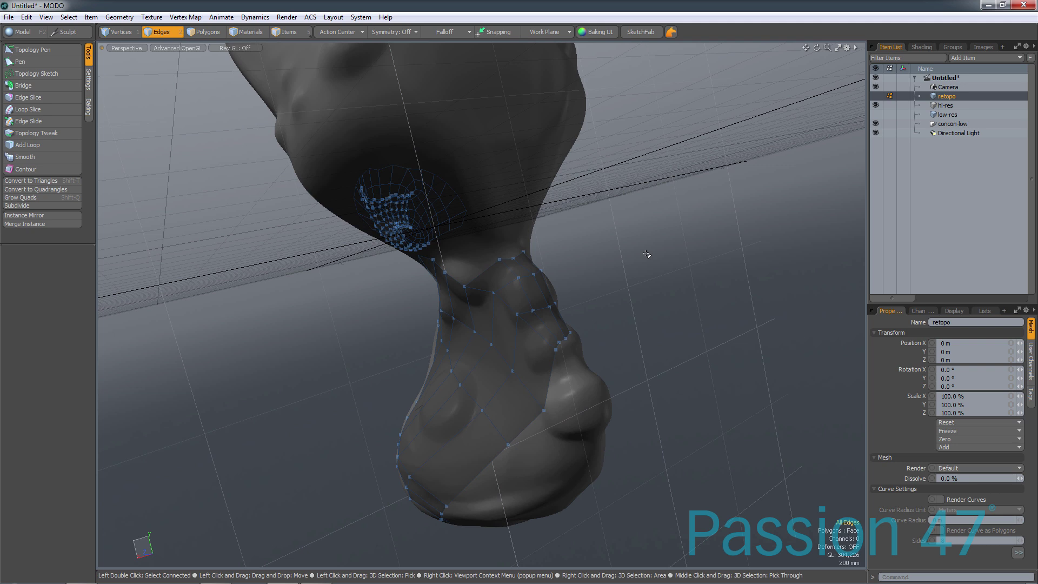
left_click_drag(275, 401, 546, 338, "alt")
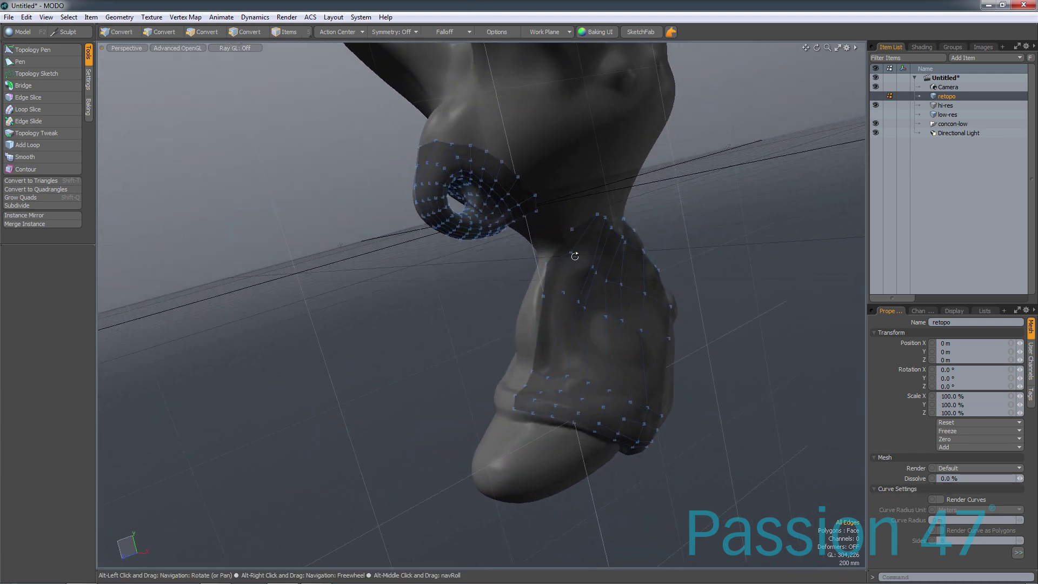
left_click_drag(476, 319, 538, 295, "alt")
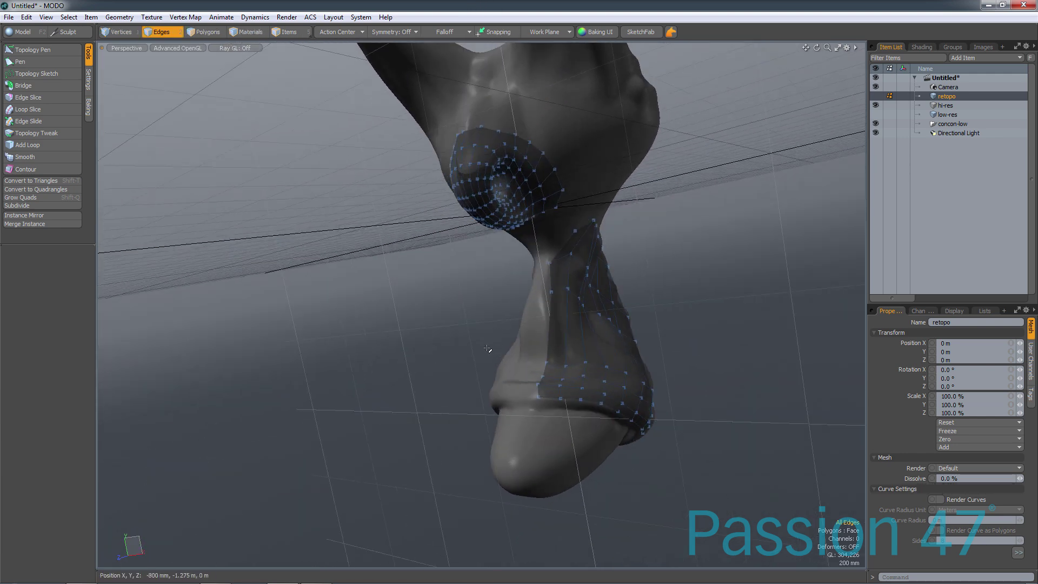